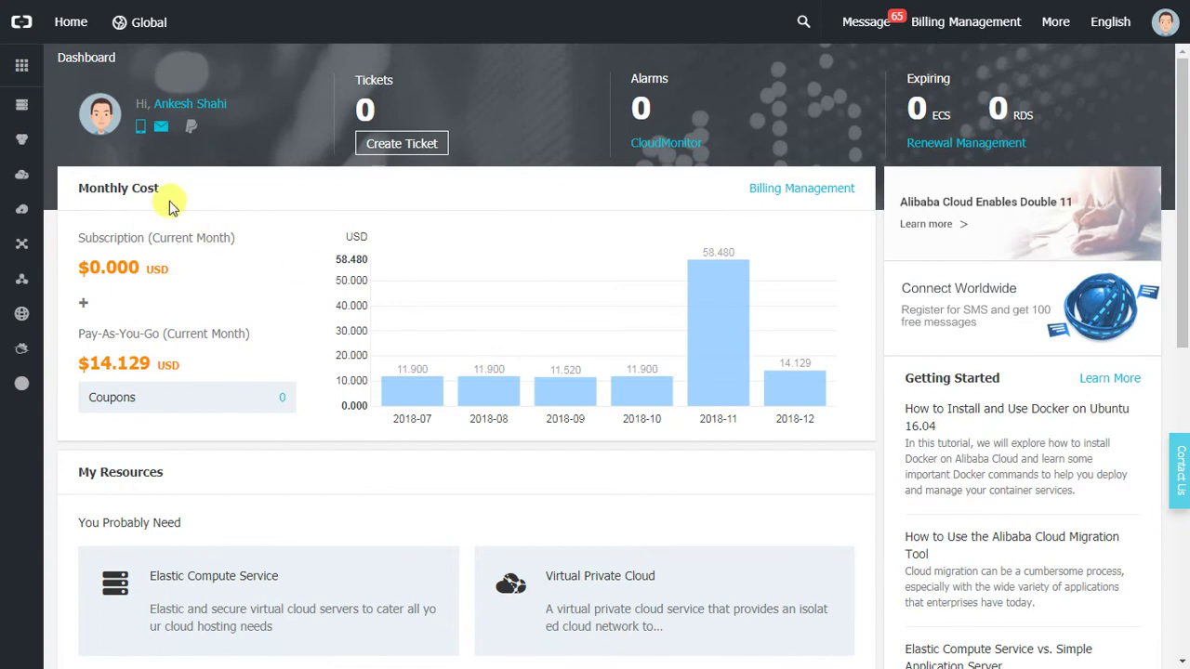
Start creating an Elastic Compute Service instance from the custom image processmaker-4122018.
{"action": "mouse_move", "coordinate": [32, 102]}
{"action": "left_click", "coordinate": [82, 108]}
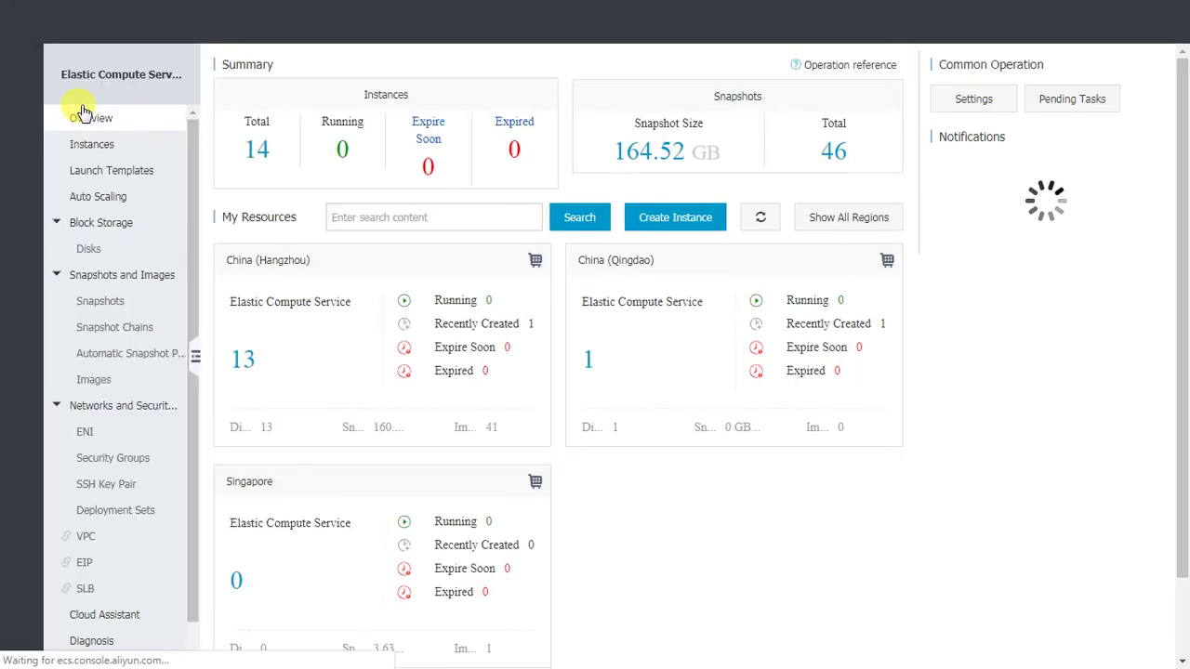
{"action": "left_click", "coordinate": [89, 380]}
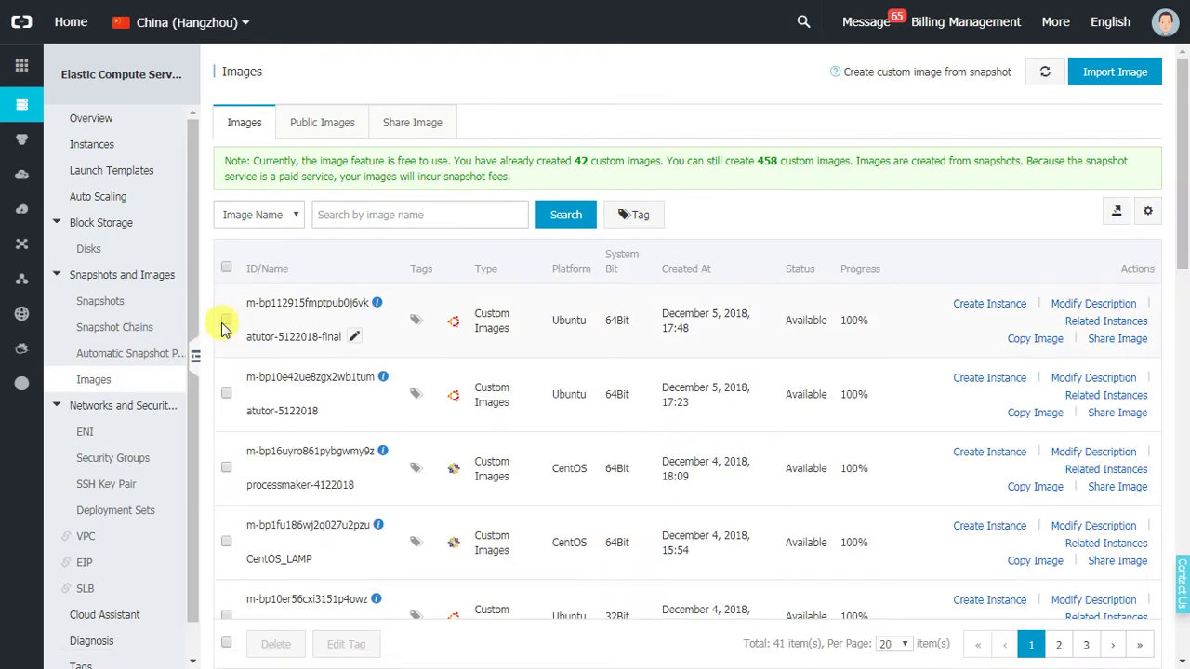
{"action": "left_click", "coordinate": [225, 467]}
{"action": "left_click", "coordinate": [974, 452]}
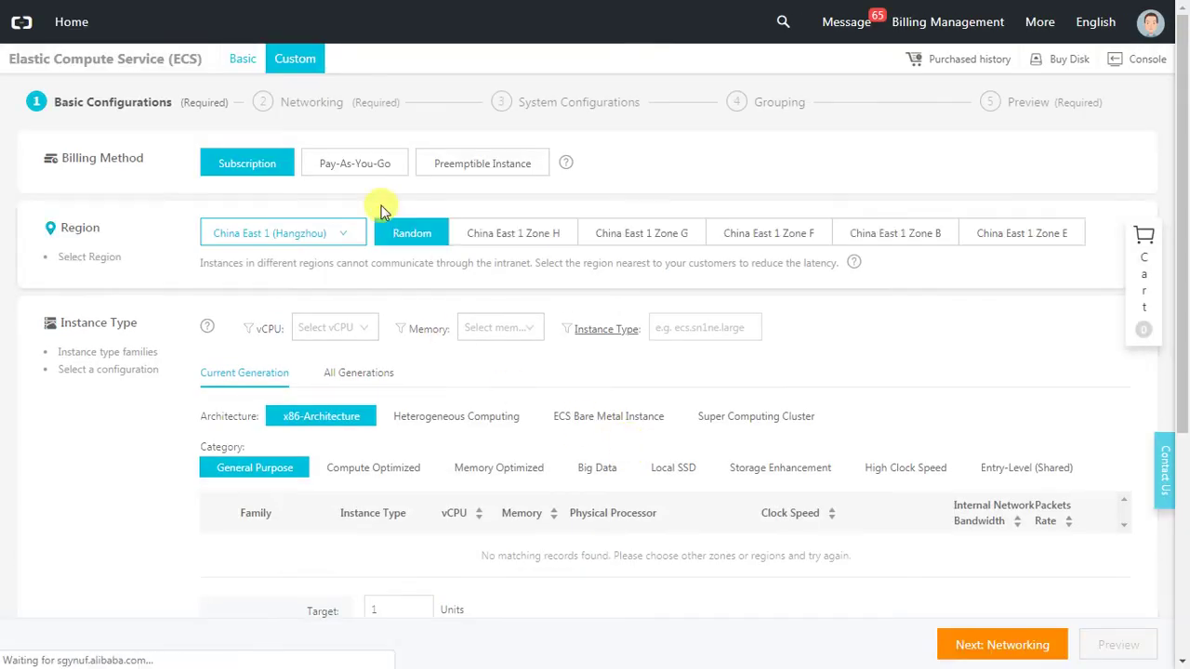
Choose Pay-As-You-Go billing and filter the instance types to 1 vCPU and 2 GiB memory.
{"action": "left_click", "coordinate": [368, 172]}
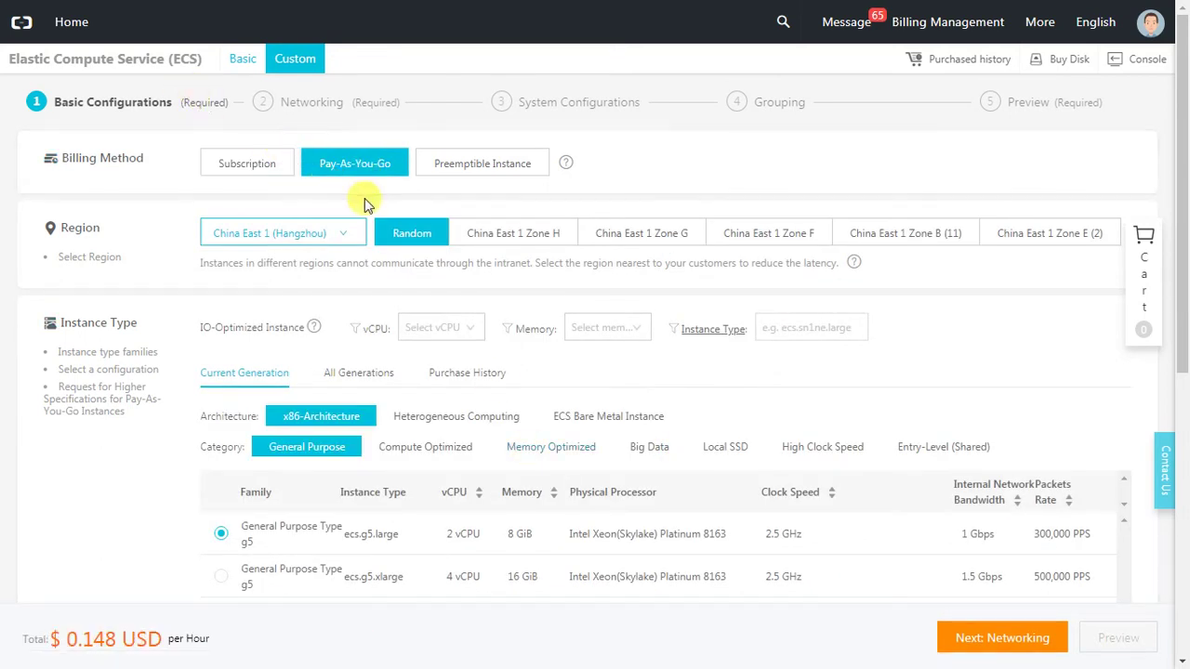
{"action": "left_click", "coordinate": [441, 330]}
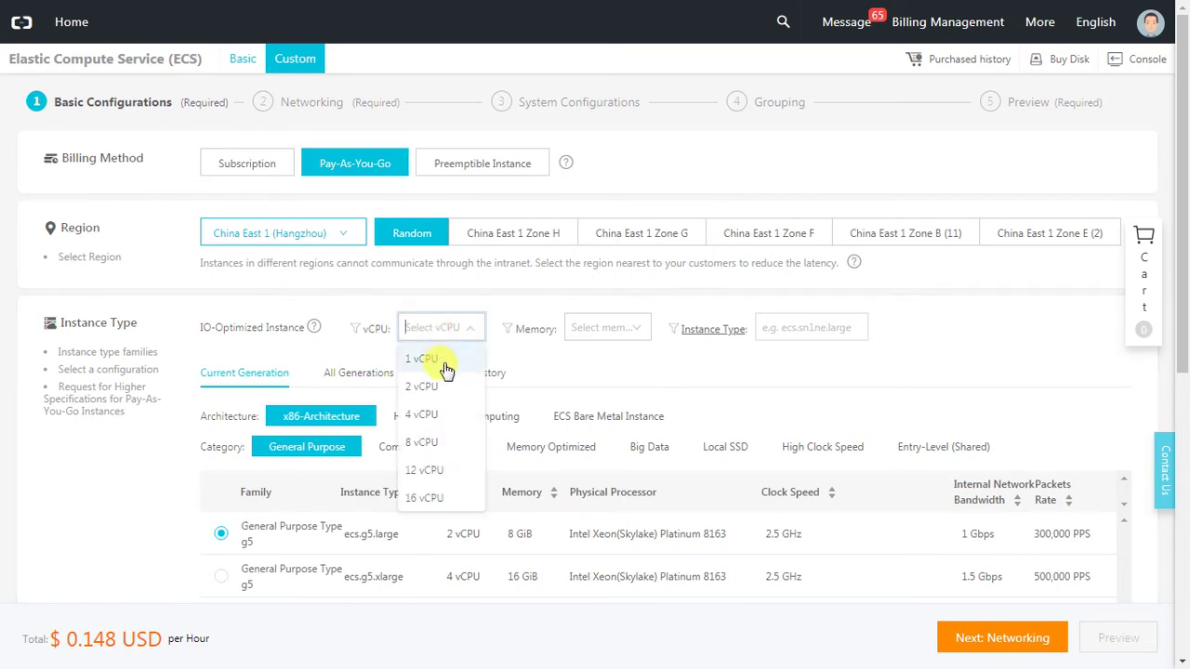
{"action": "left_click", "coordinate": [435, 357]}
{"action": "left_click", "coordinate": [623, 332]}
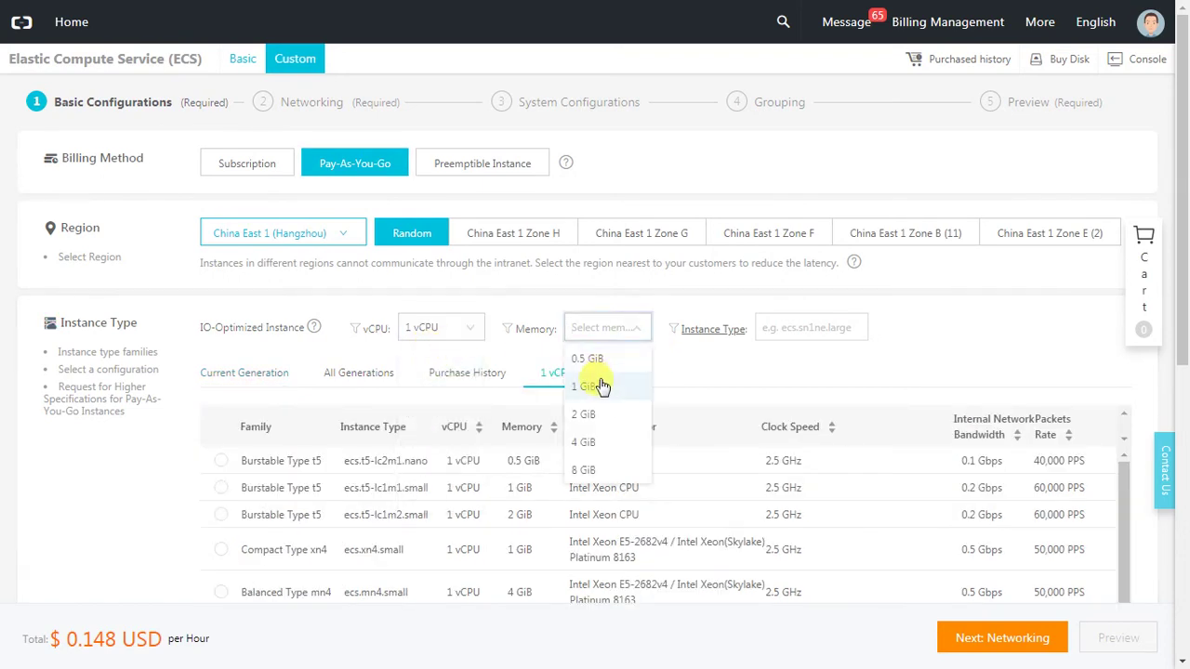
{"action": "left_click", "coordinate": [602, 411]}
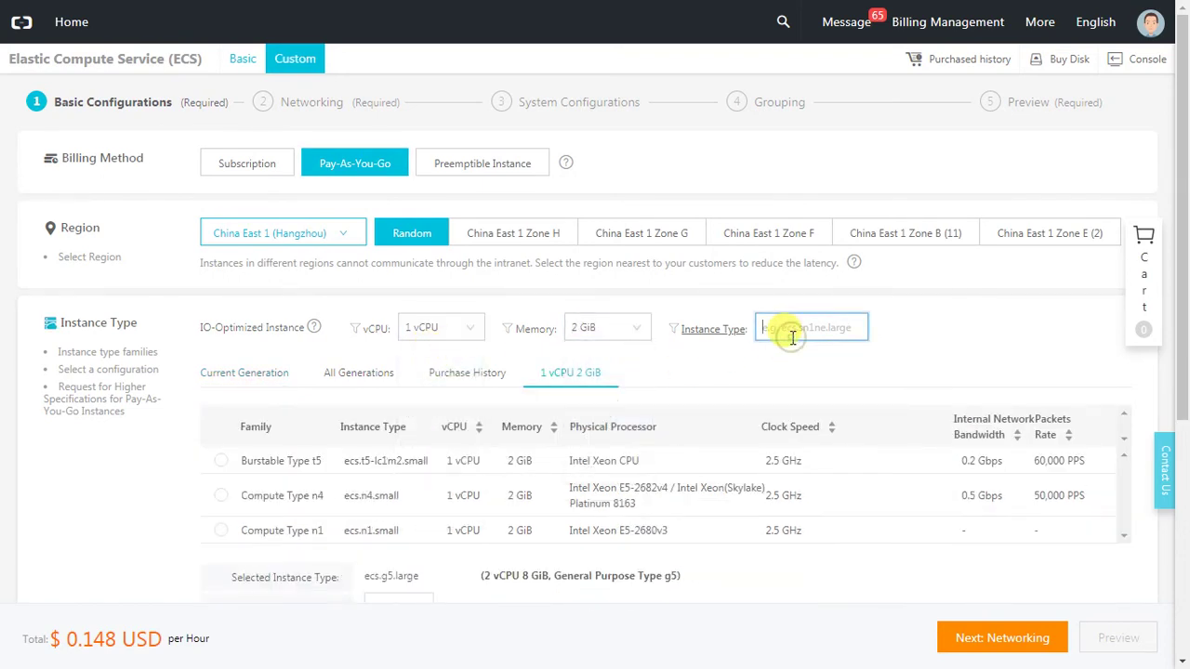
Filter instance types by ecs.n1.t, select ecs.n1.tiny, and proceed to the networking settings.
{"action": "type", "text": "ecs."}
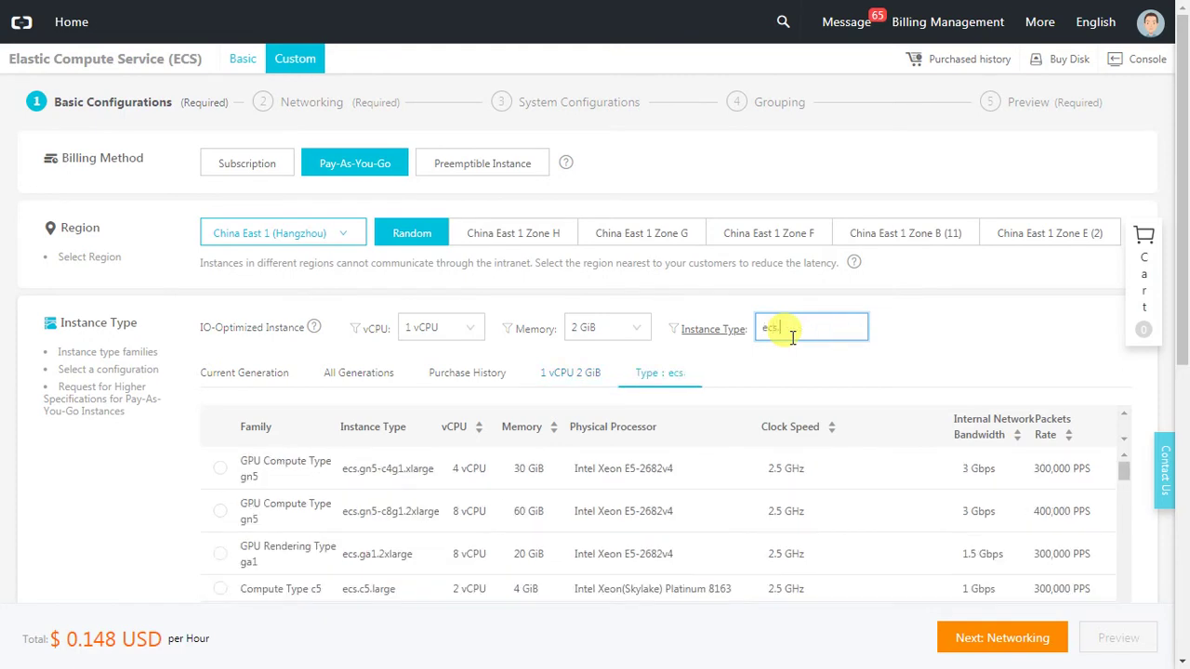
{"action": "type", "text": "nm"}
{"action": "key", "text": "BackSpace"}
{"action": "type", "text": "1"}
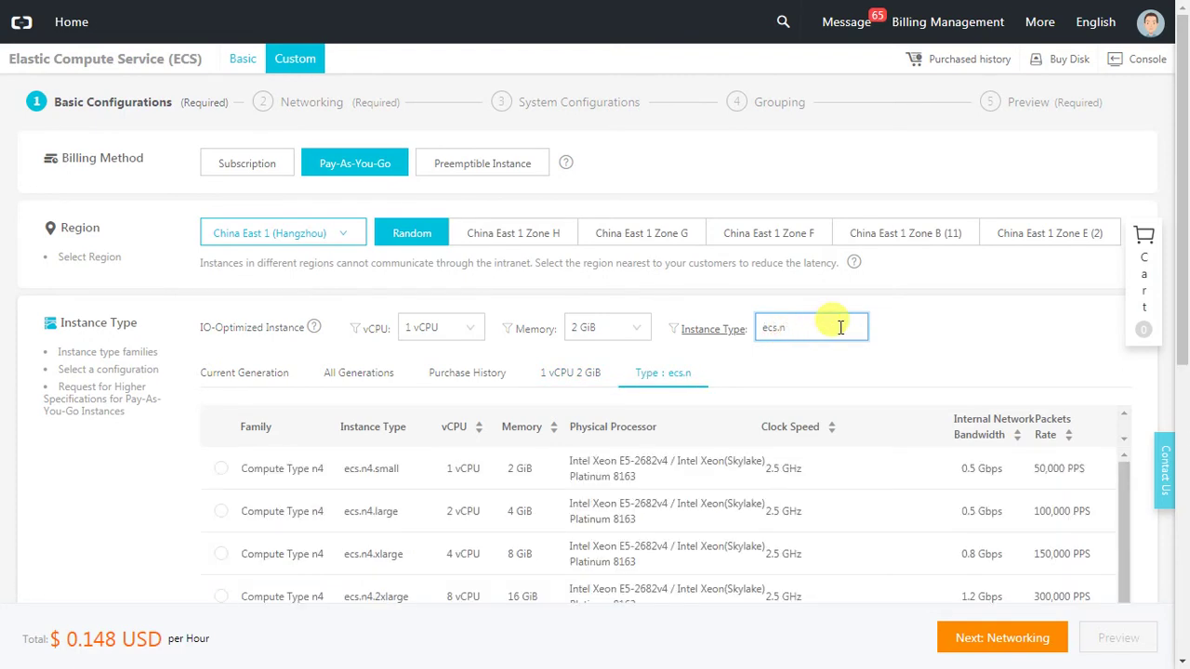
{"action": "type", "text": "."}
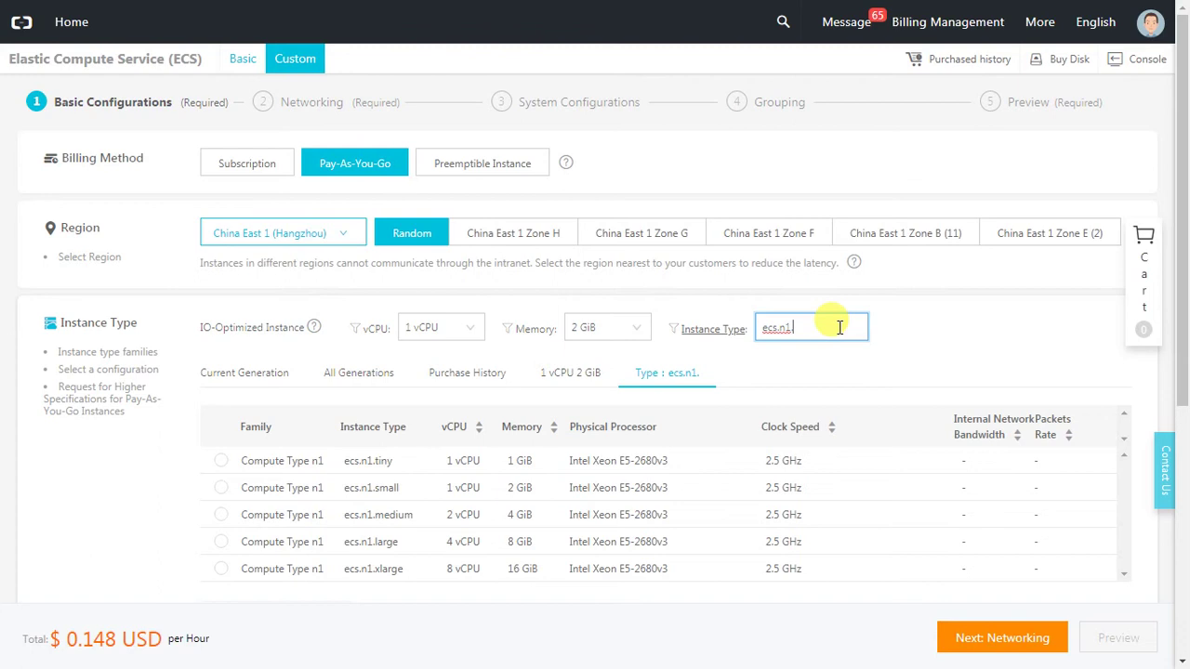
{"action": "type", "text": "t"}
{"action": "left_click", "coordinate": [221, 460]}
{"action": "mouse_move", "coordinate": [357, 455]}
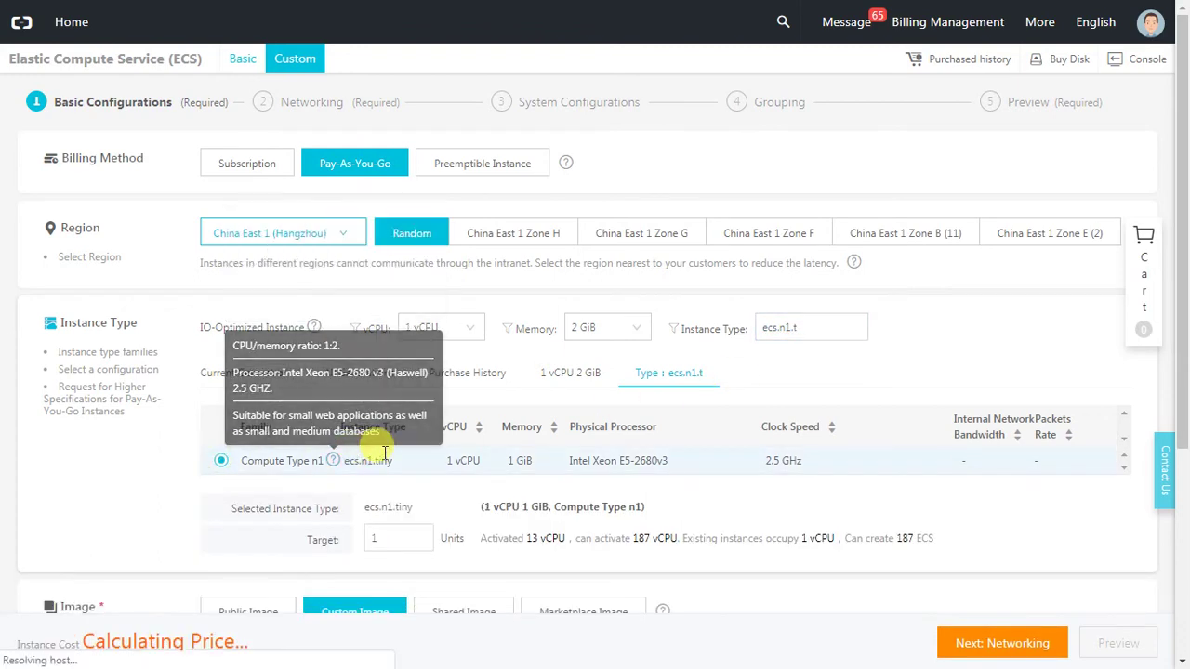
{"action": "scroll", "coordinate": [242, 488], "scroll_direction": "down", "scroll_amount": 3}
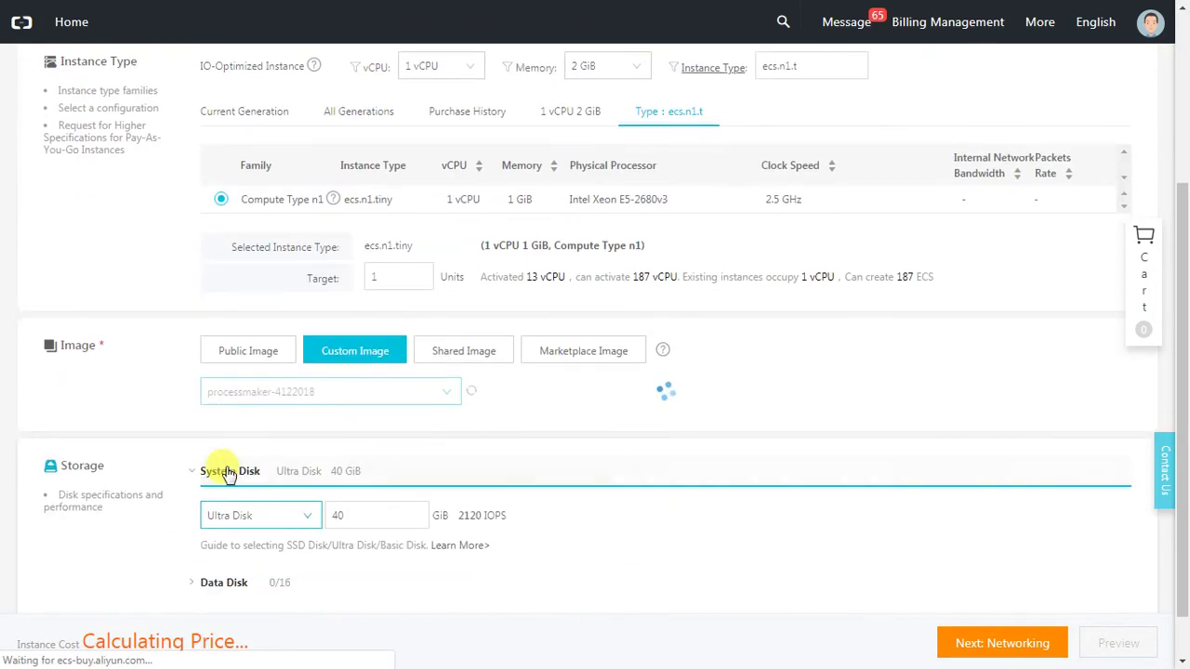
{"action": "scroll", "coordinate": [154, 459], "scroll_direction": "down", "scroll_amount": 1}
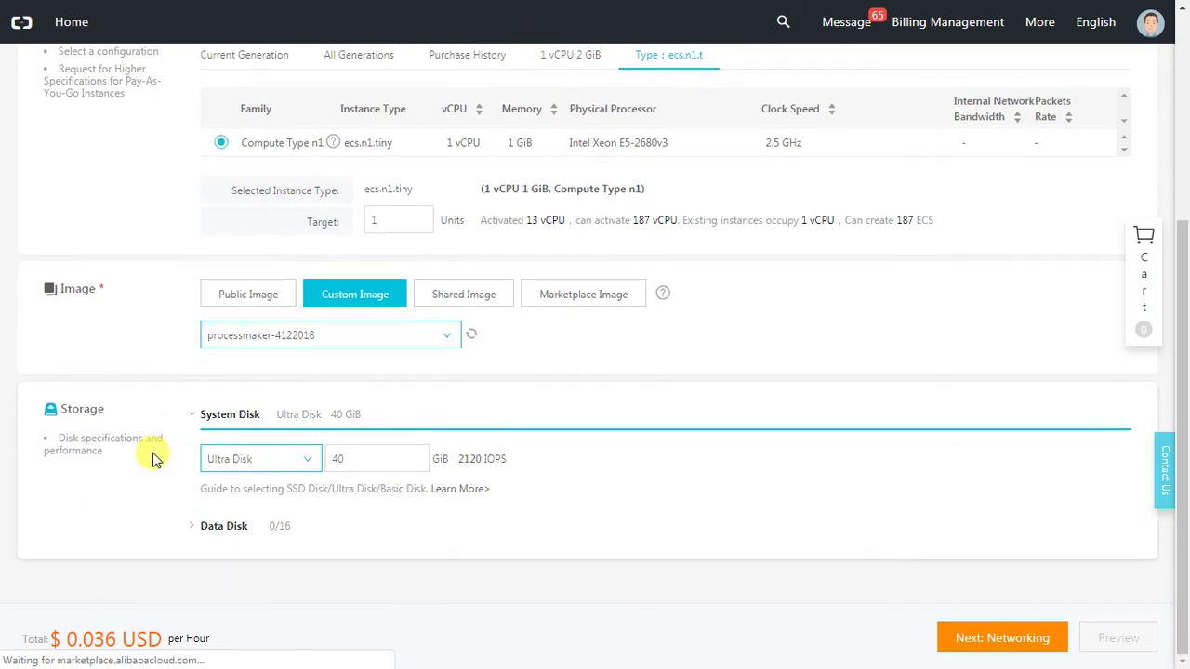
{"action": "left_click", "coordinate": [1004, 639]}
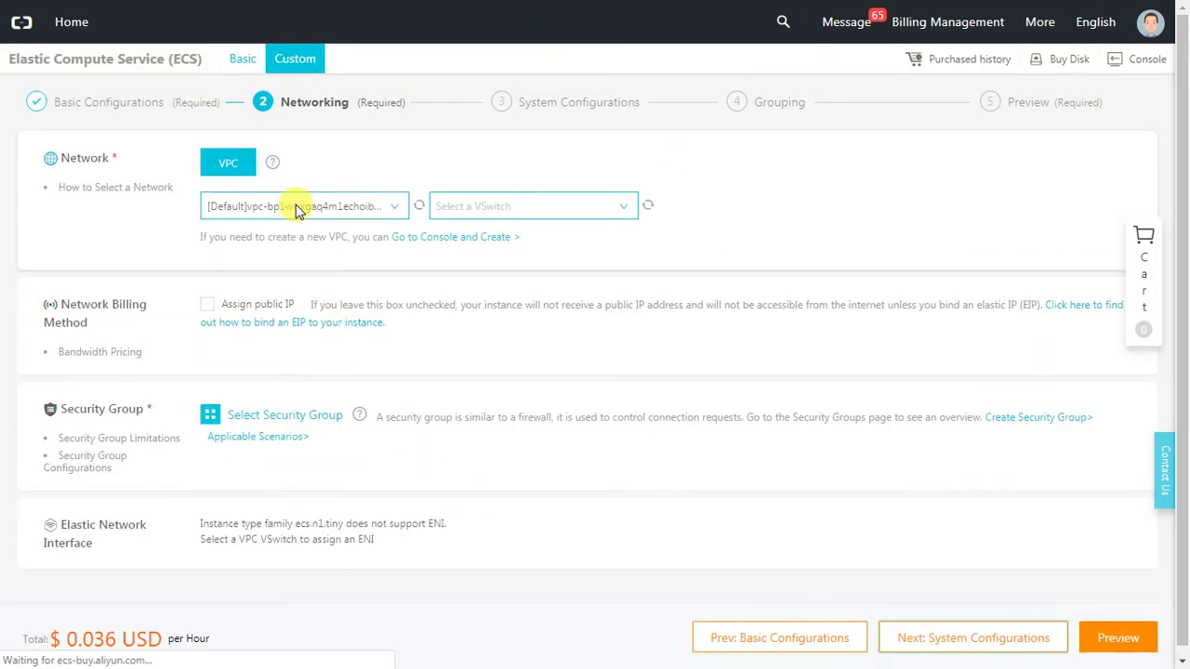
Select the default VSwitch vsw-bp1l3sidu4ypijy8p9raz and set the public bandwidth to 1 Mbps.
{"action": "left_click", "coordinate": [442, 207]}
{"action": "left_click", "coordinate": [456, 236]}
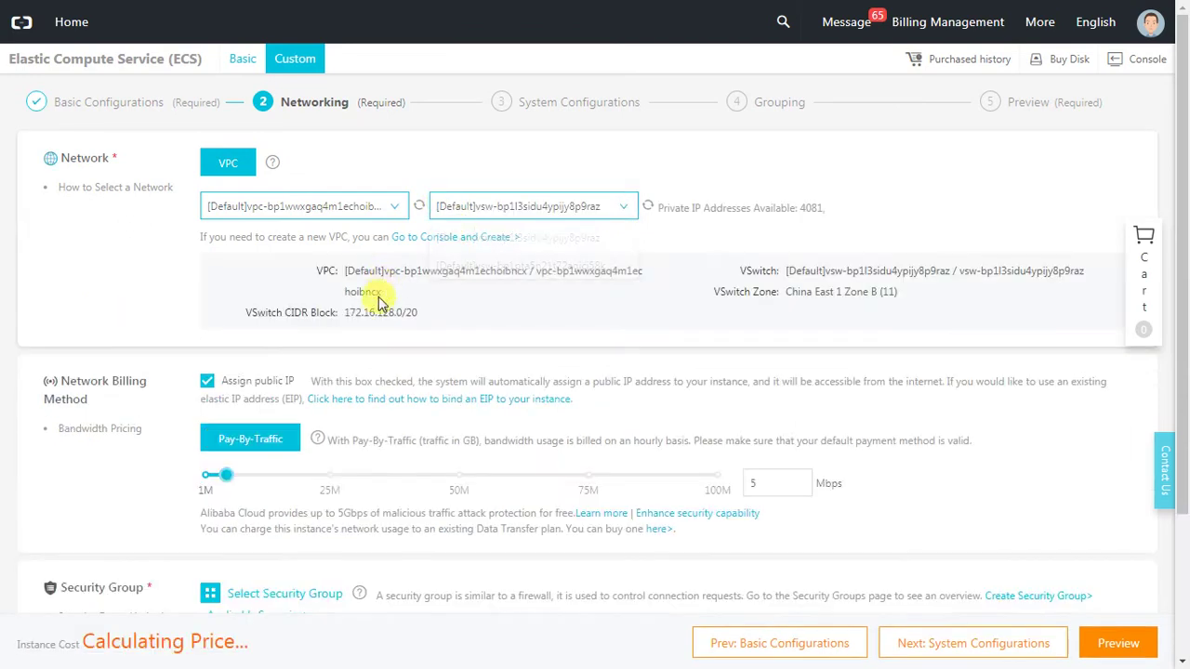
{"action": "left_click_drag", "start_coordinate": [225, 476], "coordinate": [204, 470]}
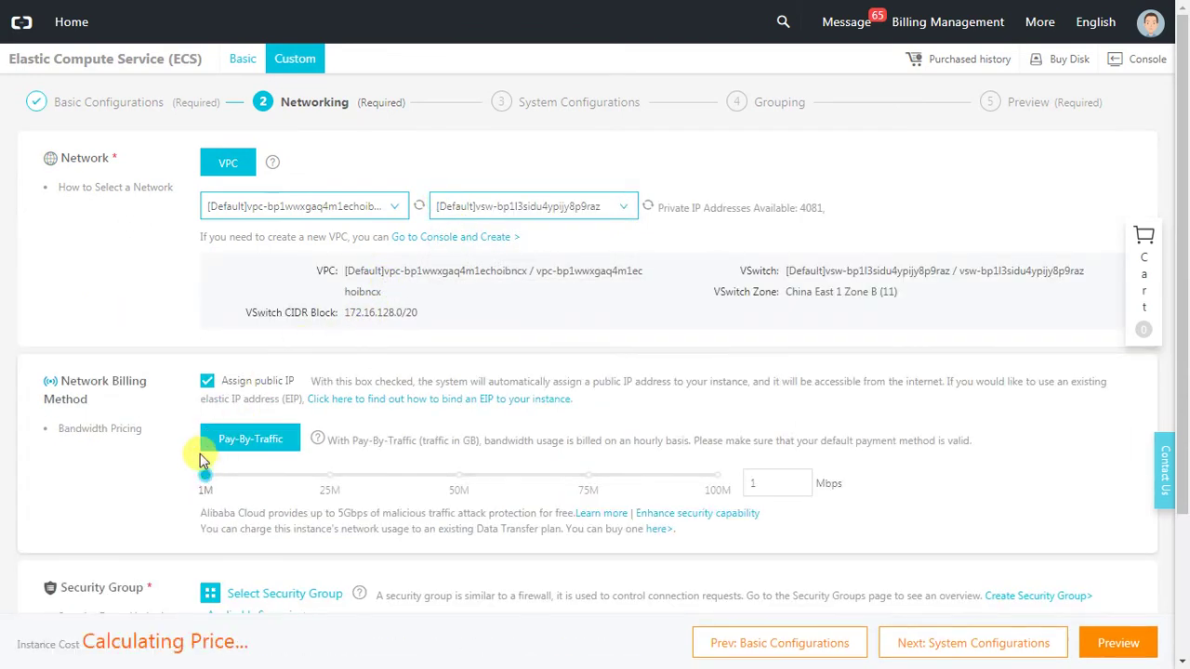
Assign the miri-wordpress security group to the instance and proceed to the system configurations.
{"action": "scroll", "coordinate": [283, 474], "scroll_direction": "down", "scroll_amount": 2}
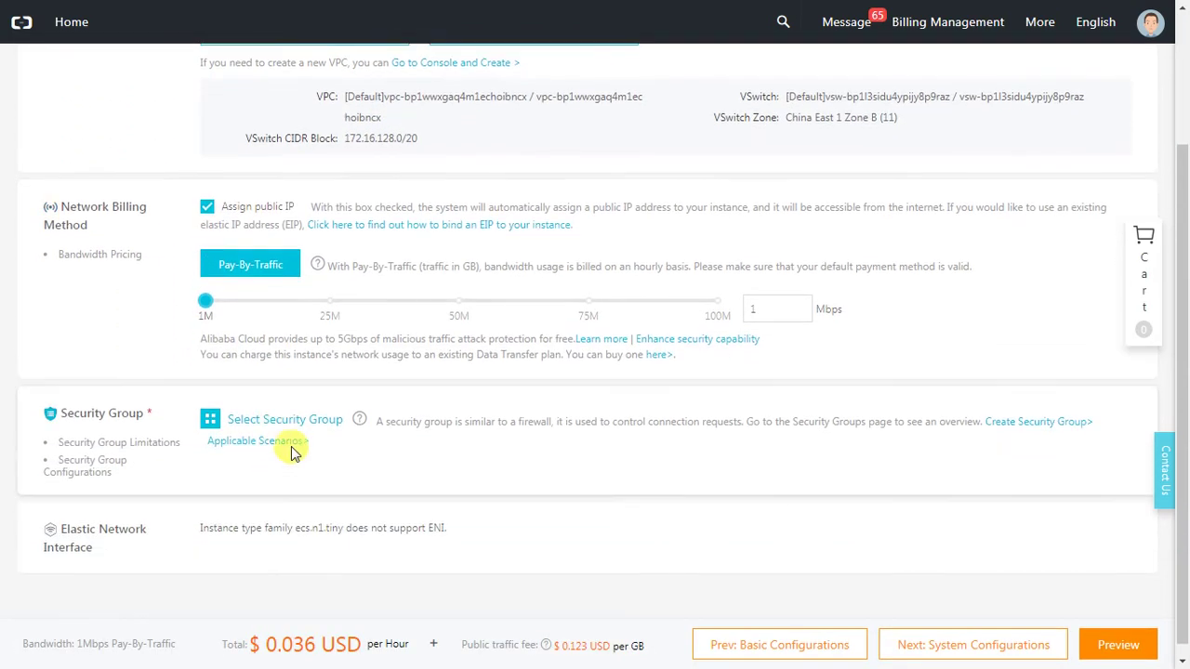
{"action": "left_click", "coordinate": [316, 420]}
{"action": "left_click", "coordinate": [467, 276]}
{"action": "left_click", "coordinate": [909, 375]}
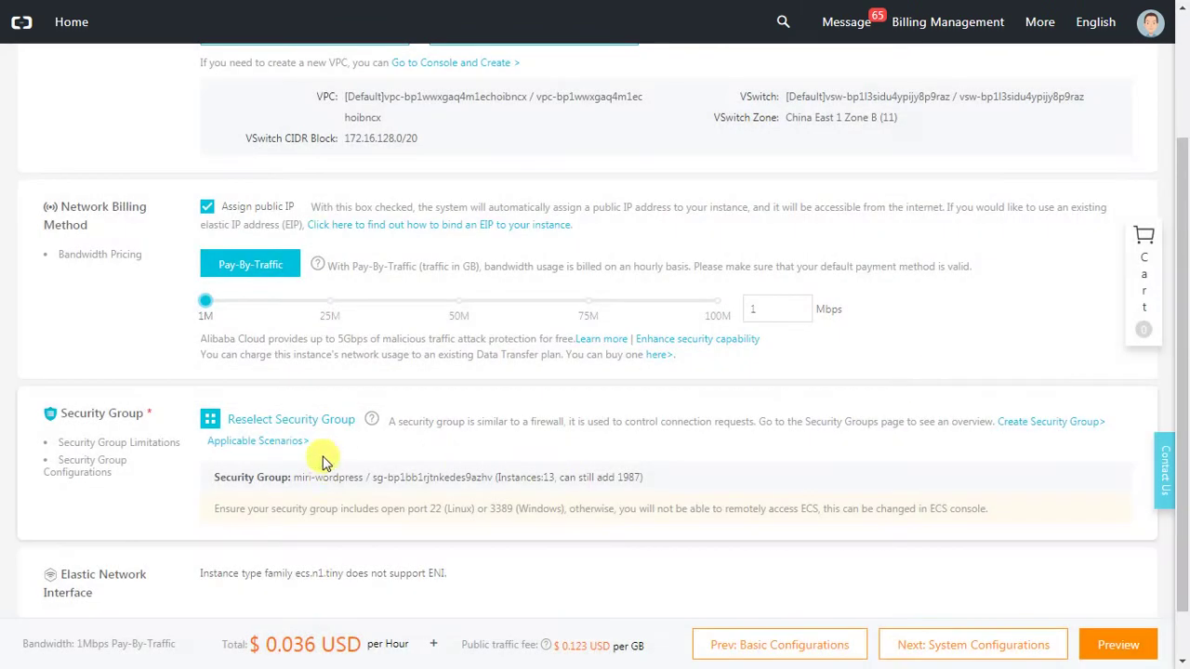
{"action": "left_click", "coordinate": [955, 643]}
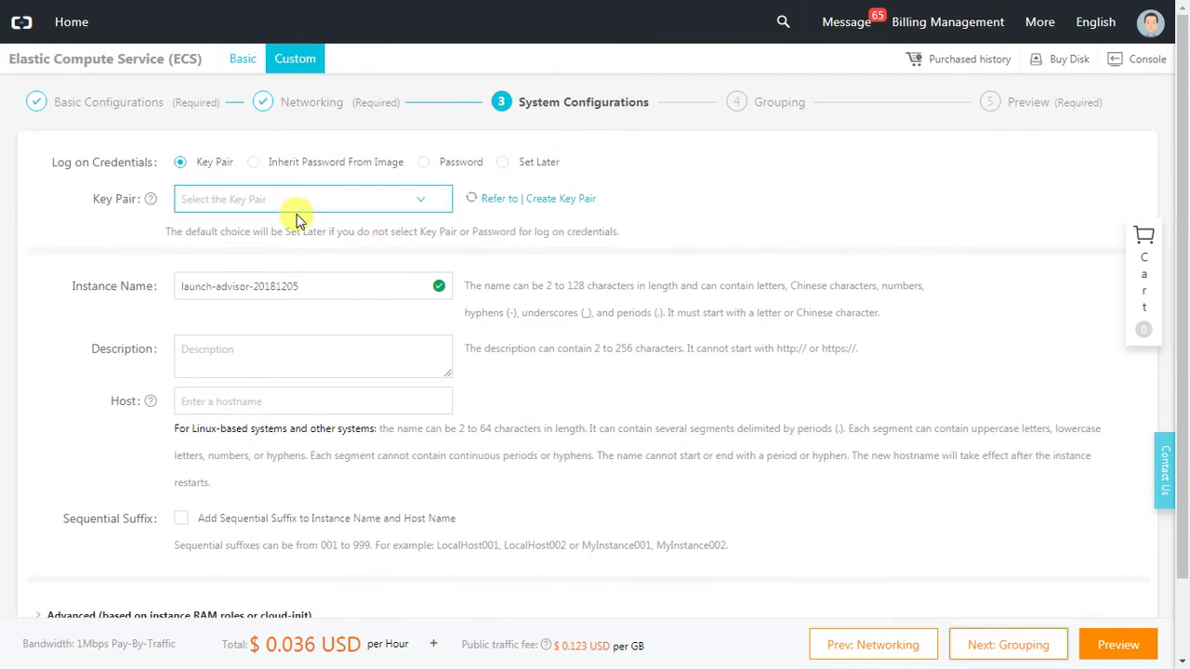
Set the log-on credentials to Inherit Password From Image and the host to localhost, then continue to grouping.
{"action": "left_click", "coordinate": [252, 162]}
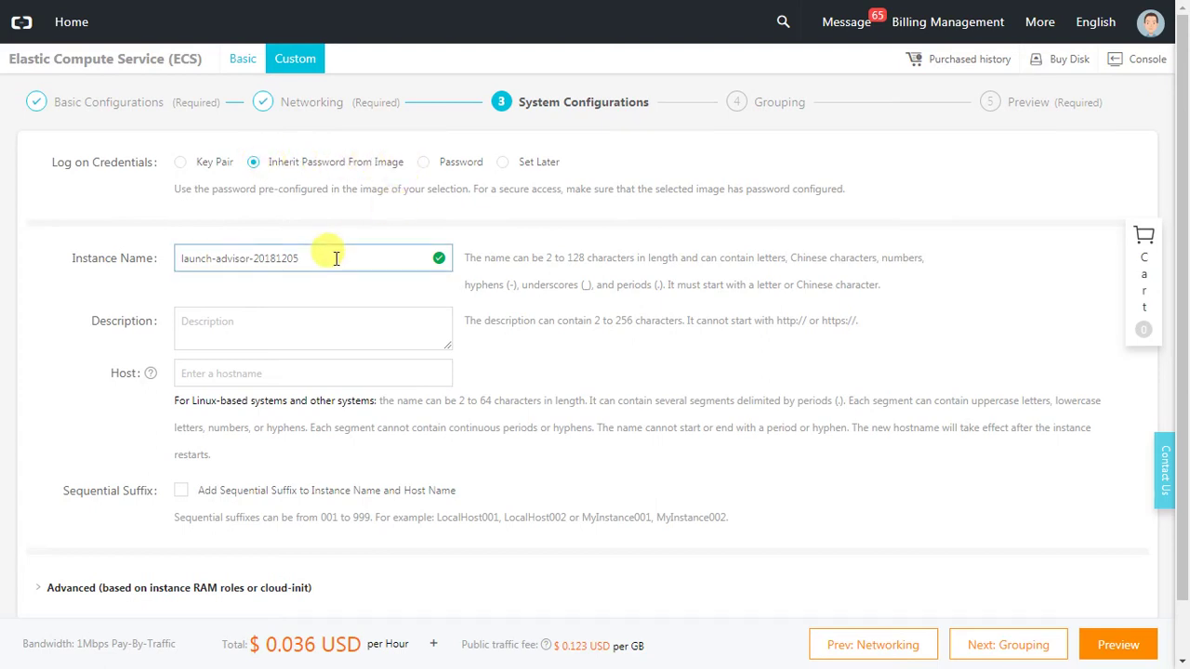
{"action": "left_click", "coordinate": [223, 377]}
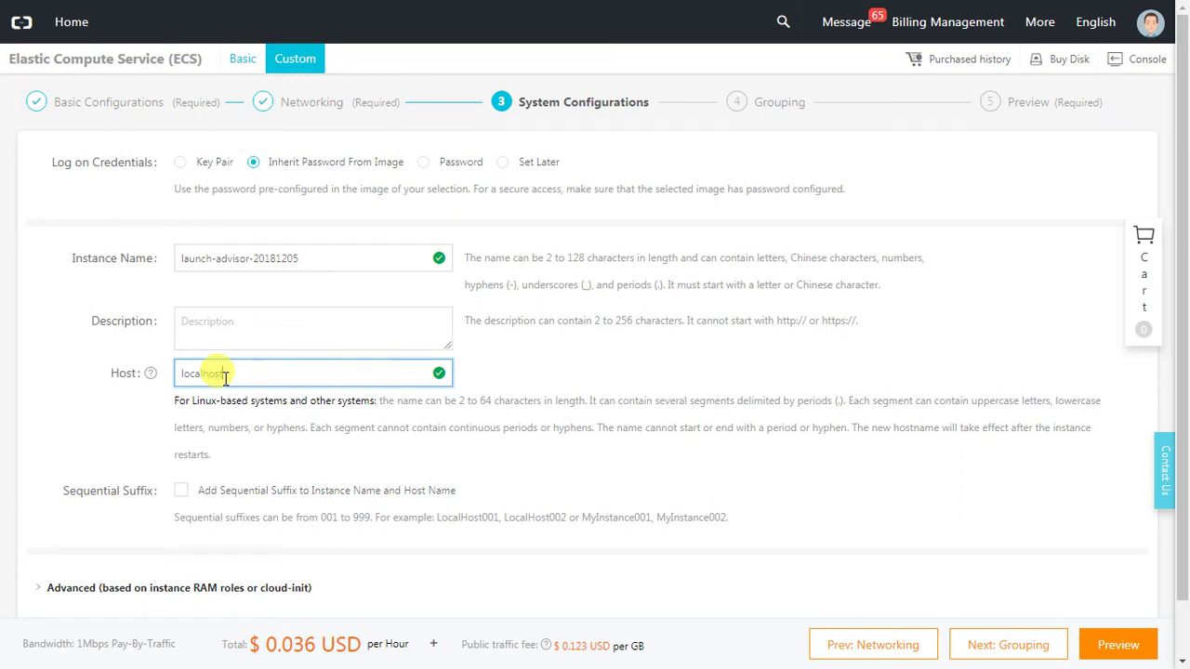
{"action": "scroll", "coordinate": [320, 414], "scroll_direction": "down", "scroll_amount": 2}
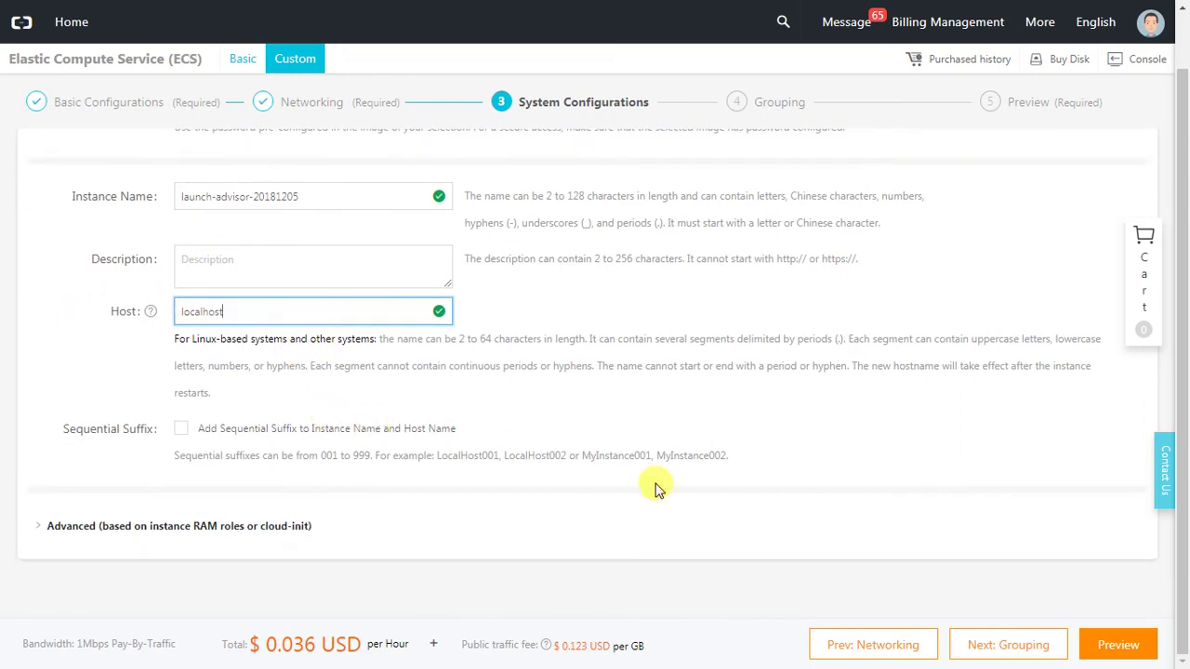
{"action": "left_click", "coordinate": [1011, 644]}
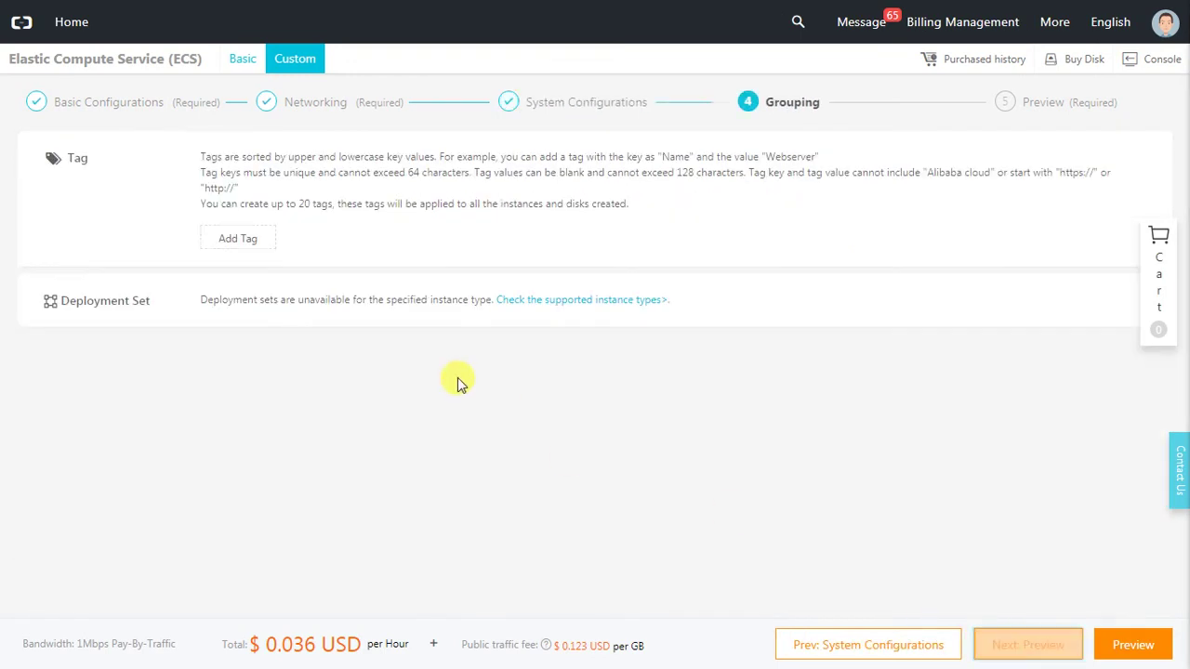
Skip tagging, accept the terms of service in the order preview, and create the instance.
{"action": "left_click", "coordinate": [1032, 645]}
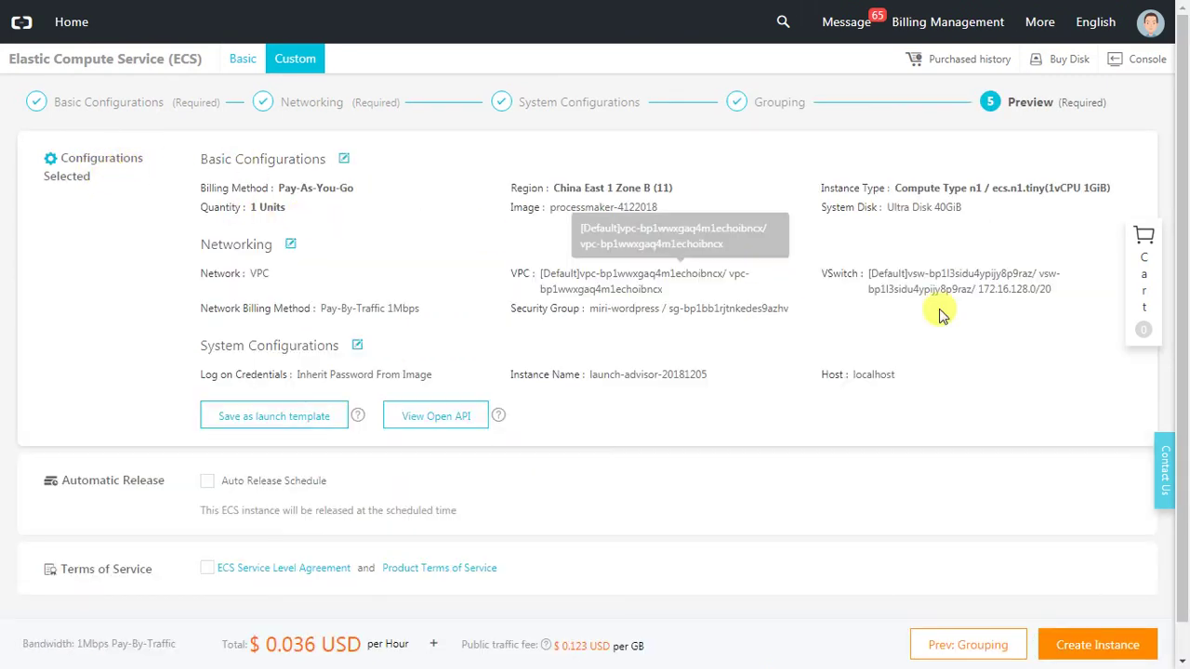
{"action": "scroll", "coordinate": [632, 489], "scroll_direction": "down", "scroll_amount": 1}
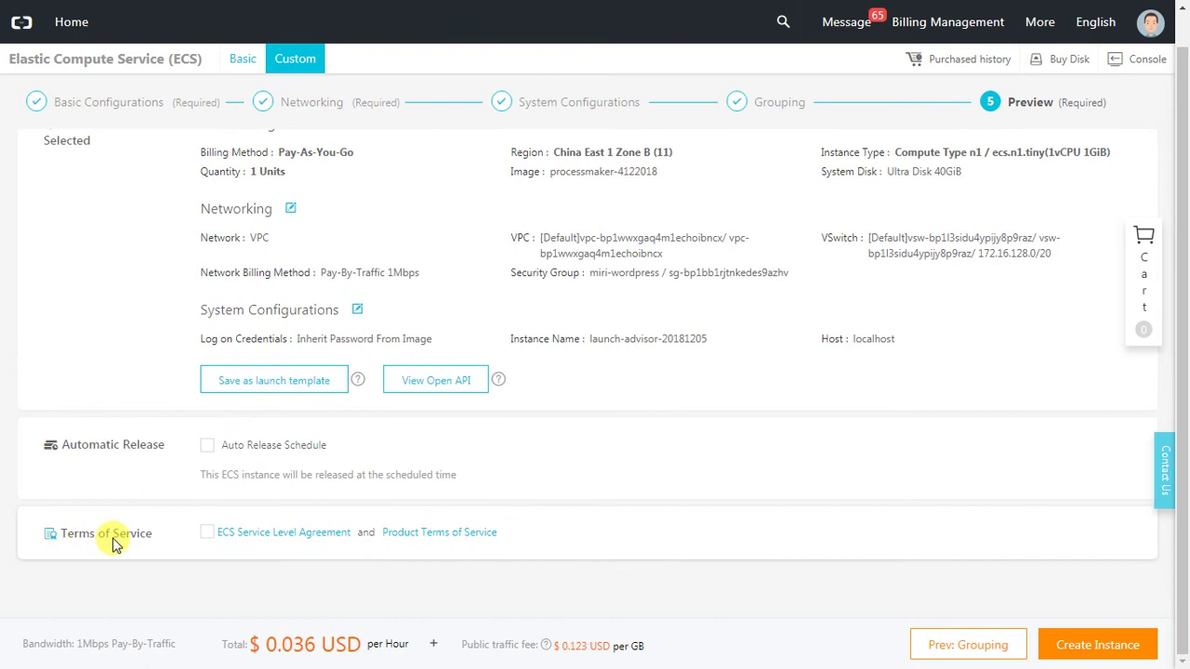
{"action": "left_click", "coordinate": [205, 533]}
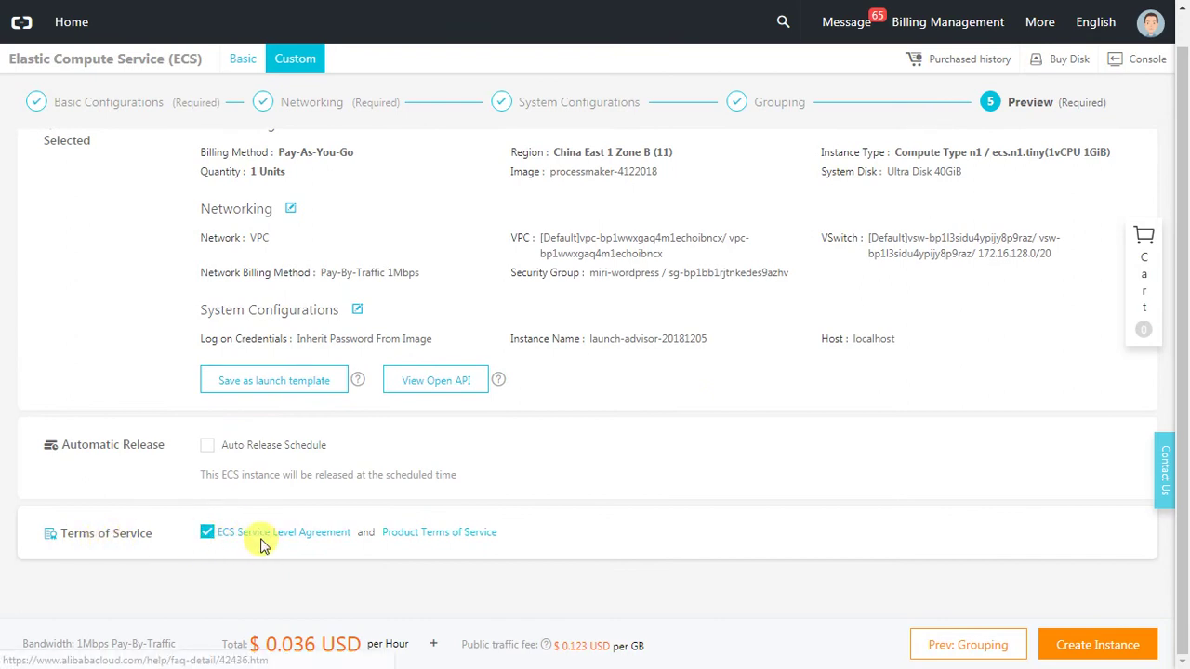
{"action": "left_click", "coordinate": [1085, 655]}
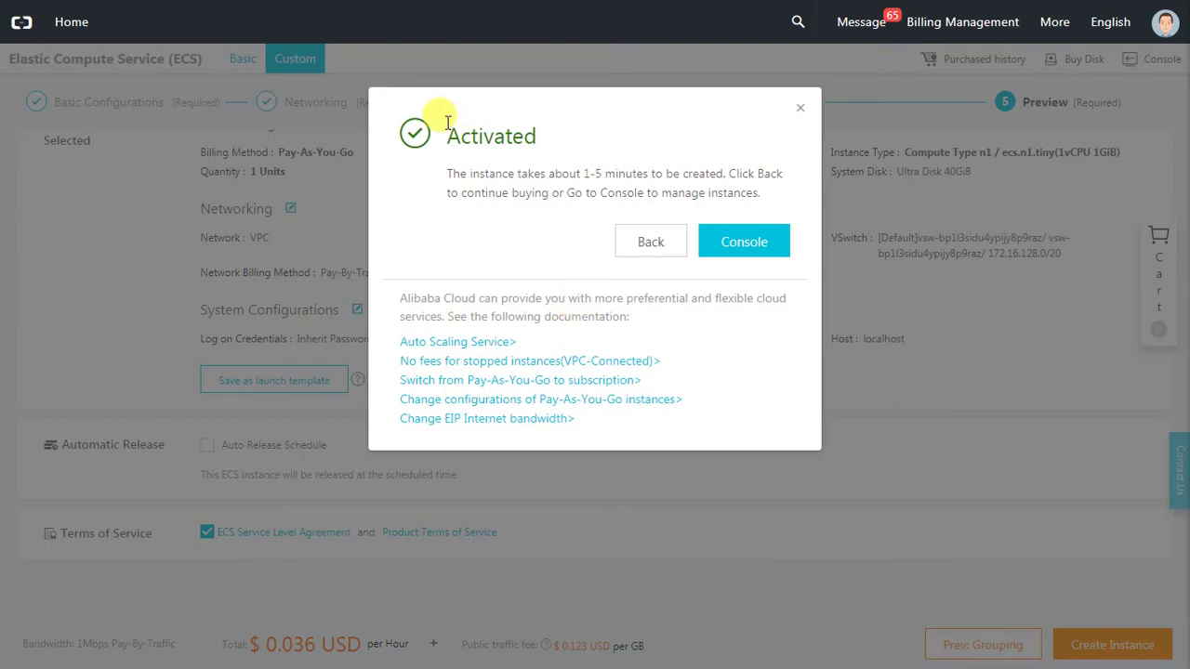
Read the activation message for how long the instance takes to be created.
{"action": "left_click_drag", "start_coordinate": [438, 130], "coordinate": [760, 190]}
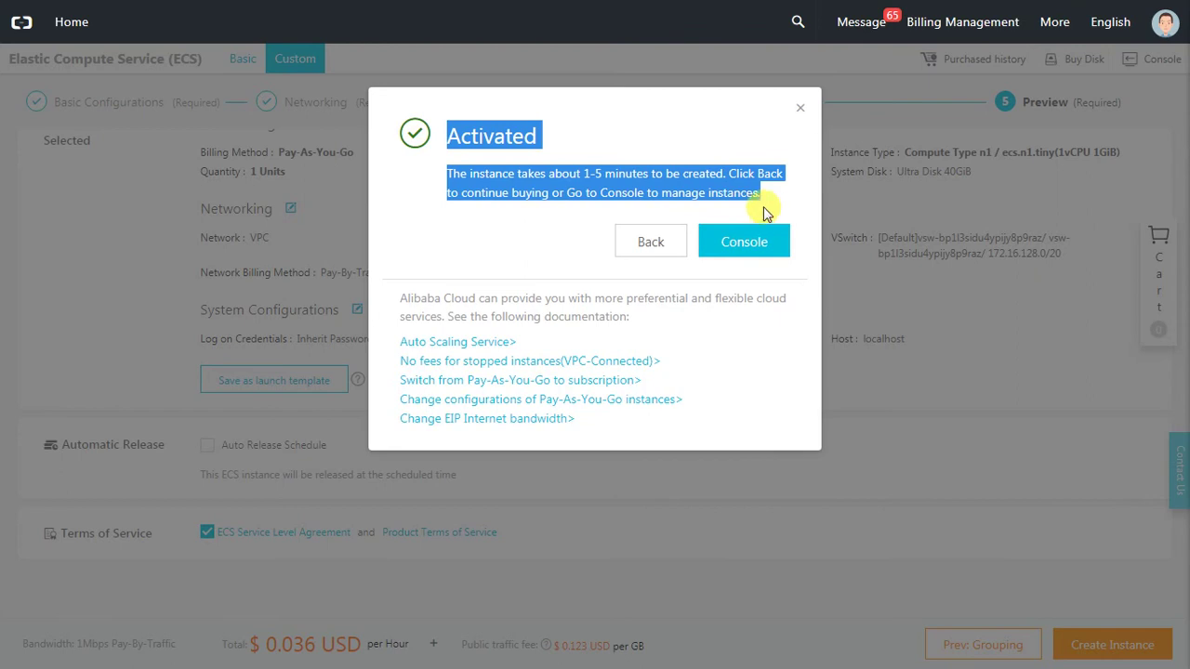
{"action": "left_click", "coordinate": [613, 168]}
{"action": "left_click_drag", "start_coordinate": [585, 175], "coordinate": [649, 175]}
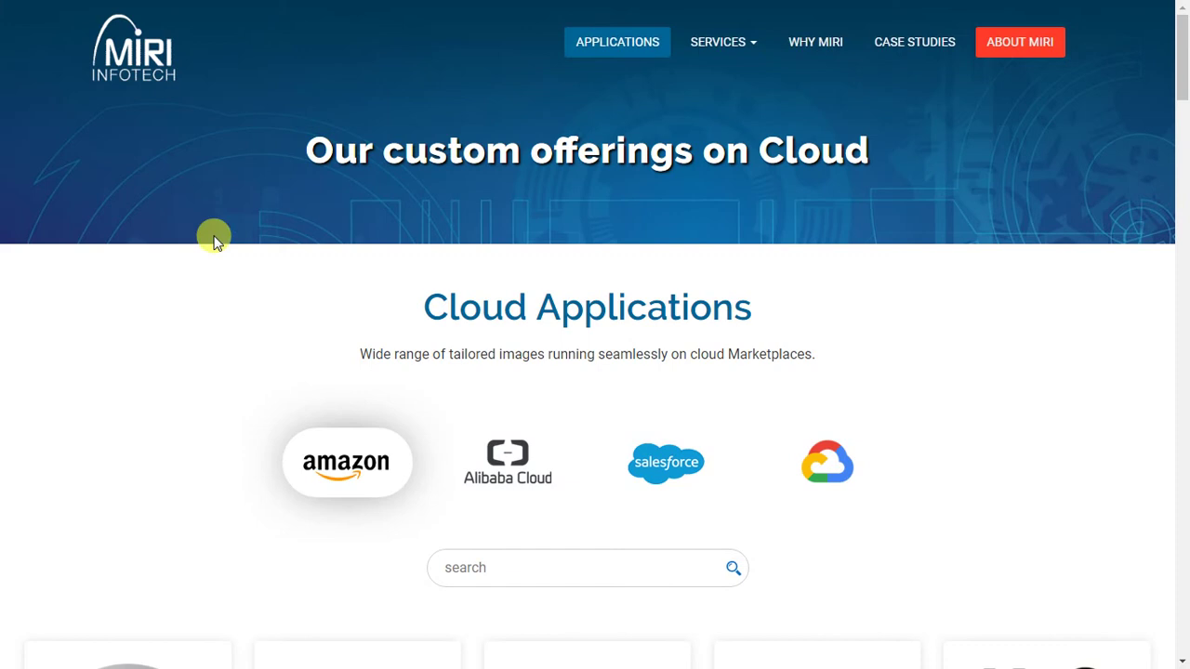
Open the ProcessMaker page among the Alibaba Cloud applications on the Miri Infotech website.
{"action": "scroll", "coordinate": [214, 240], "scroll_direction": "down", "scroll_amount": 2}
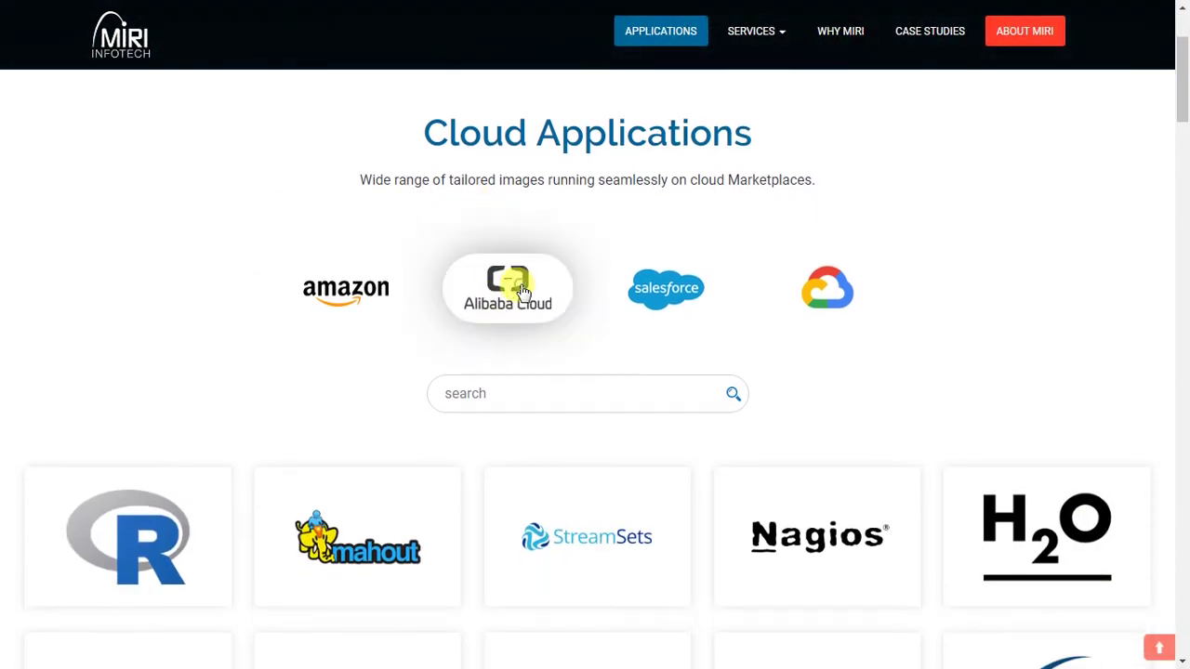
{"action": "left_click", "coordinate": [523, 291]}
{"action": "scroll", "coordinate": [1161, 186], "scroll_direction": "down", "scroll_amount": 5}
{"action": "scroll", "coordinate": [1167, 258], "scroll_direction": "down", "scroll_amount": 2}
{"action": "left_click", "coordinate": [820, 349]}
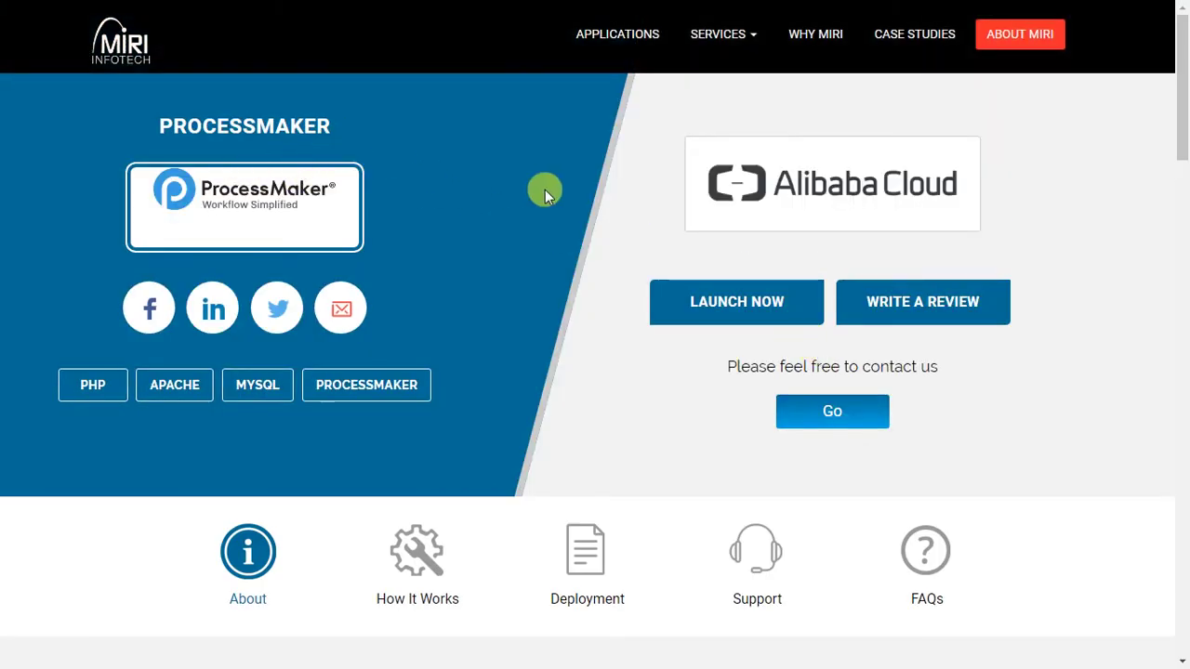
Open ProcessMaker's deployment instructions and examine Step 1 on accessing the application by instance IP address.
{"action": "scroll", "coordinate": [535, 188], "scroll_direction": "down", "scroll_amount": 5}
{"action": "left_click", "coordinate": [595, 144]}
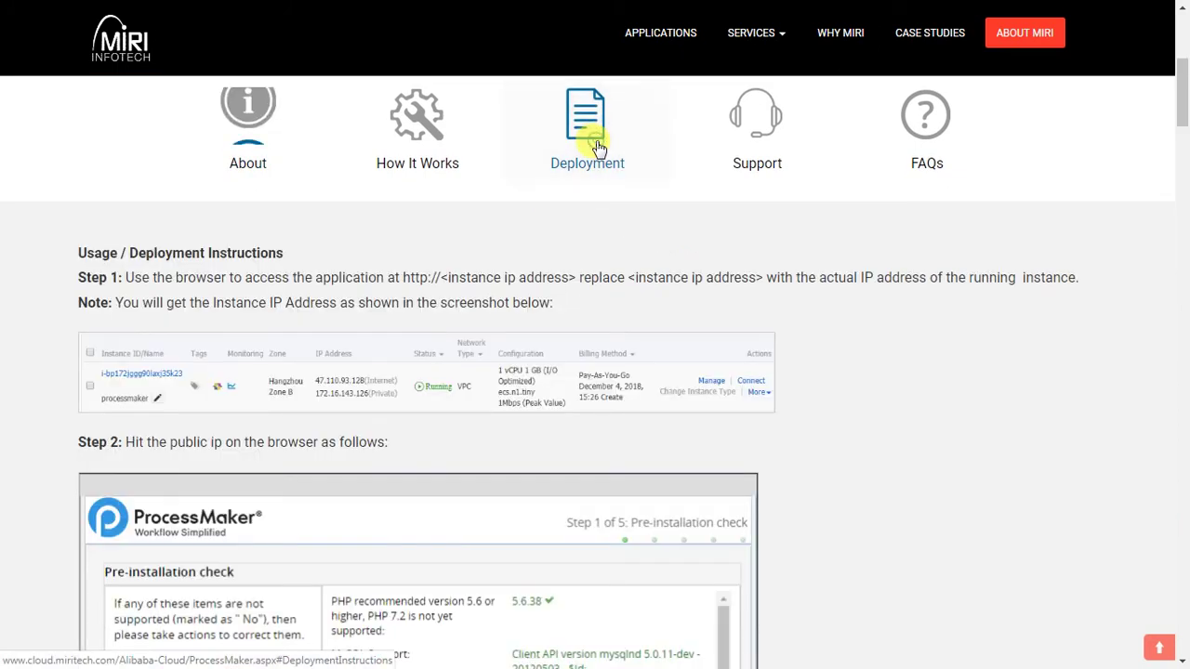
{"action": "left_click_drag", "start_coordinate": [79, 254], "coordinate": [564, 323]}
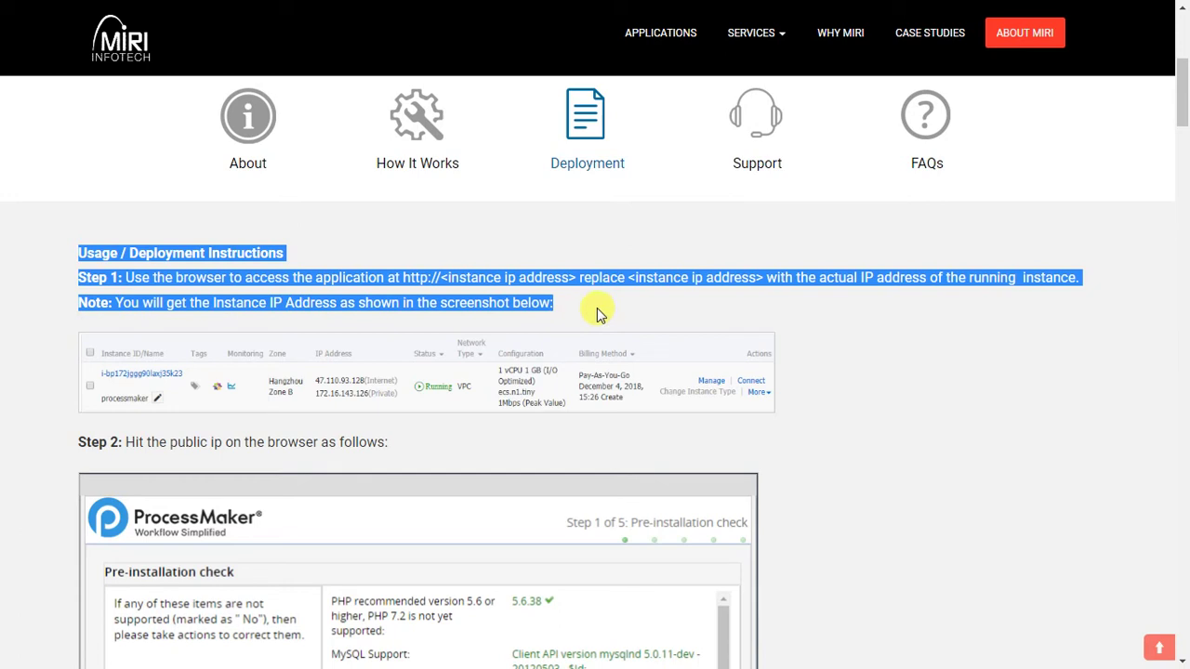
{"action": "left_click", "coordinate": [393, 285]}
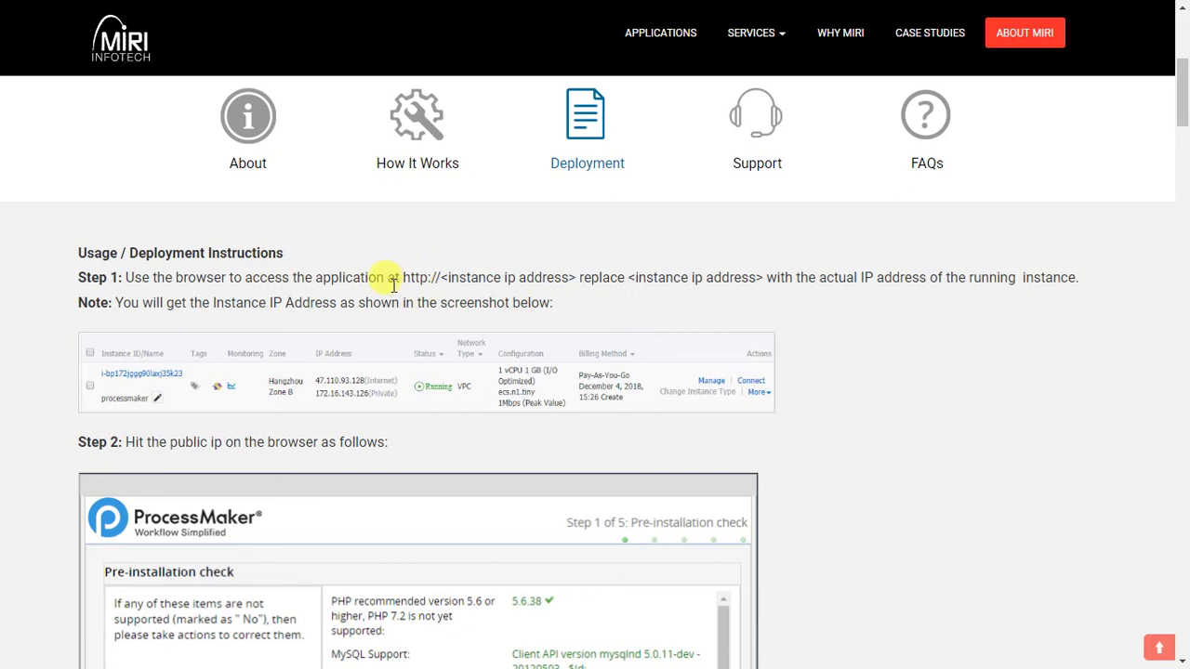
{"action": "left_click_drag", "start_coordinate": [404, 276], "coordinate": [772, 274]}
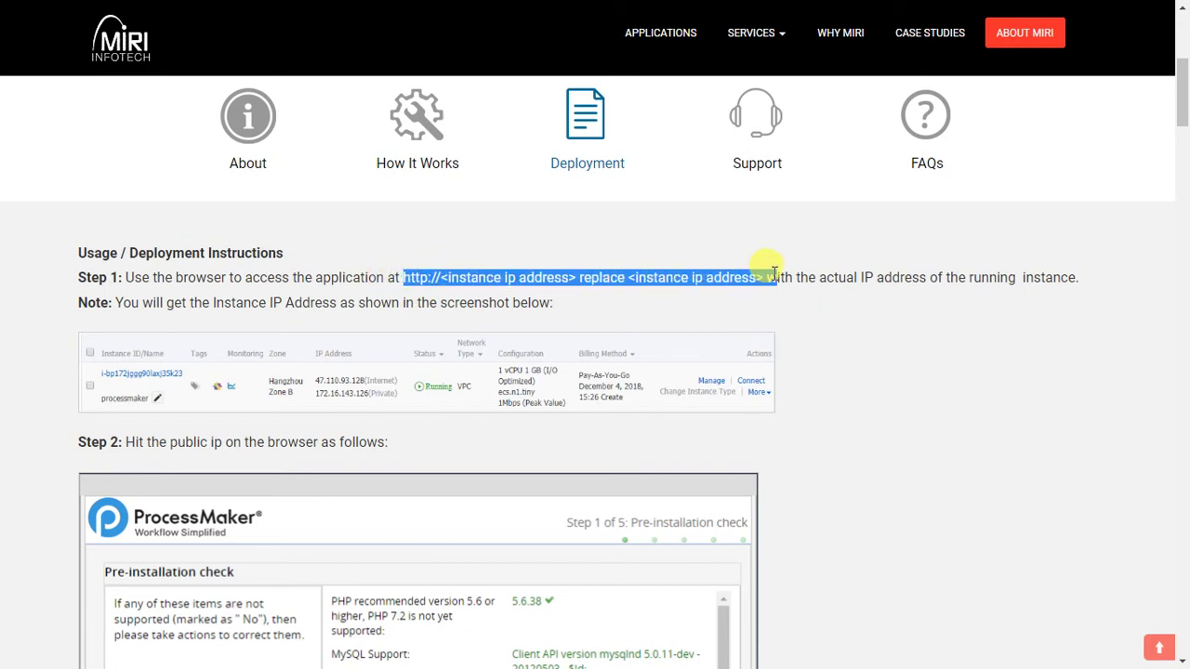
Copy the new instance's public IP address from the ECS instance list and open it in the browser, as Step 1 instructs.
{"action": "left_click", "coordinate": [696, 313]}
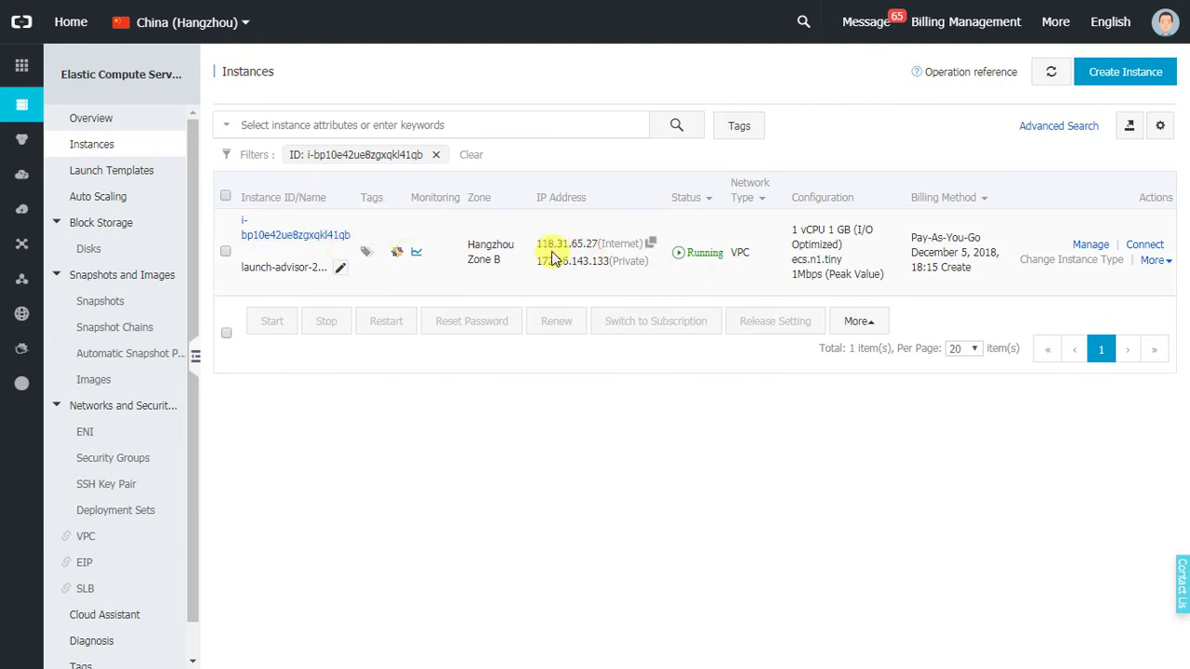
{"action": "left_click_drag", "start_coordinate": [540, 243], "coordinate": [593, 243]}
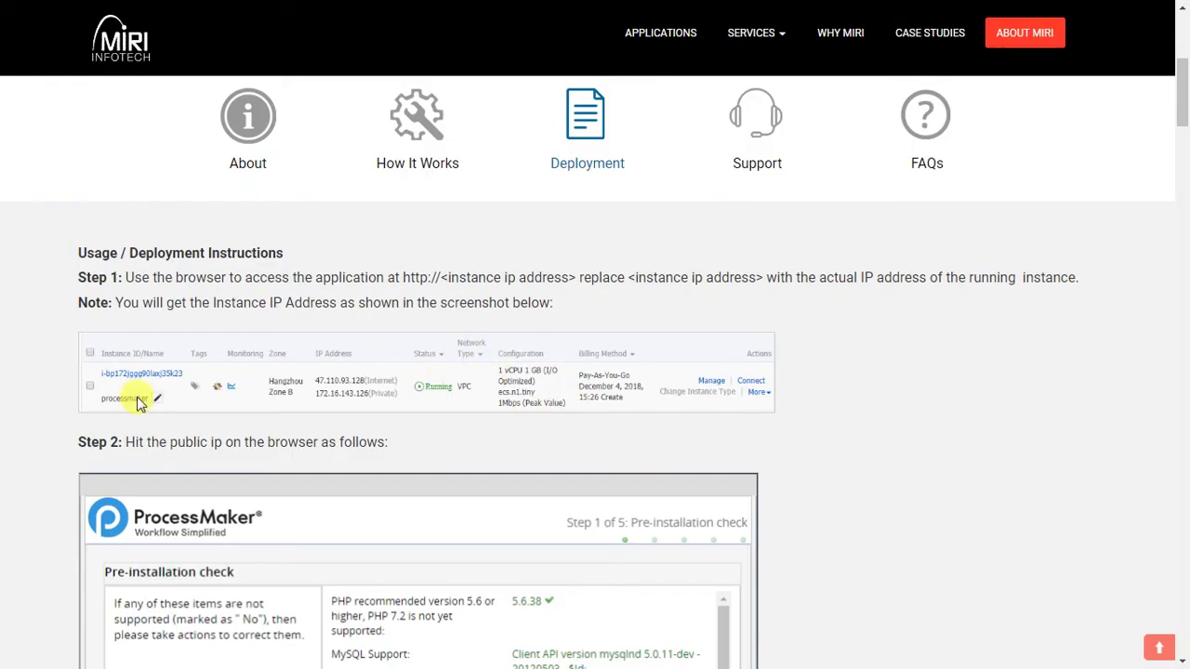
{"action": "left_click_drag", "start_coordinate": [446, 277], "coordinate": [569, 276]}
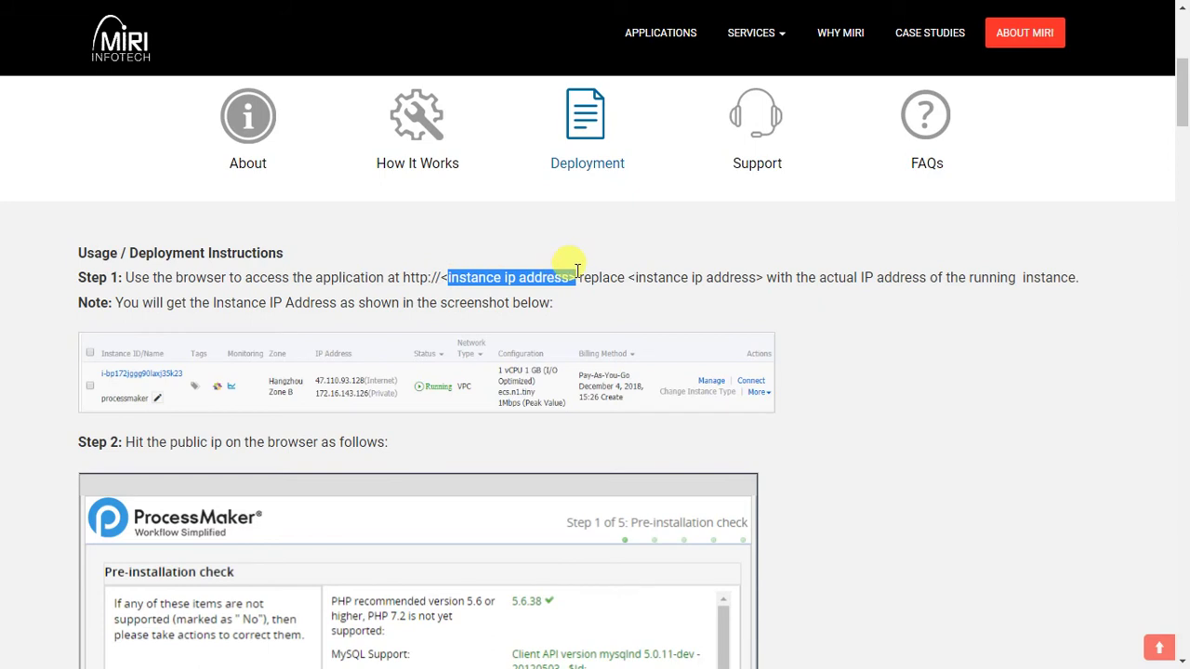
{"action": "left_click", "coordinate": [594, 314]}
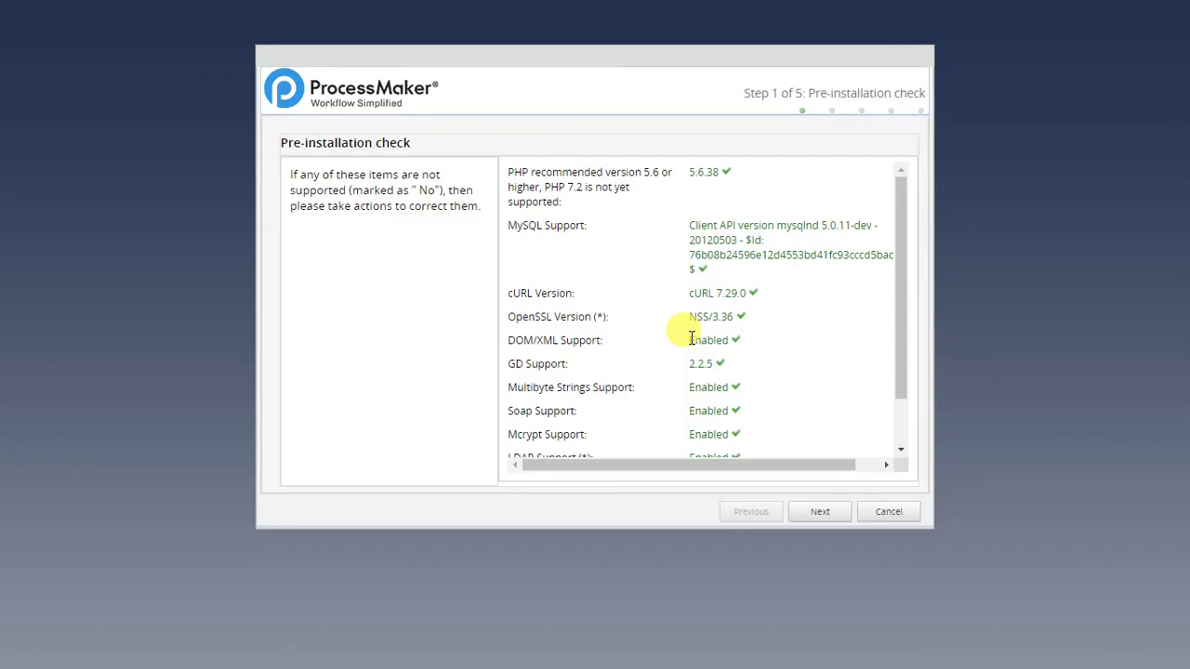
Review the pre-installation check, compare it with Step 2 of the deployment instructions, and continue the ProcessMaker installer.
{"action": "scroll", "coordinate": [744, 321], "scroll_direction": "down", "scroll_amount": 2}
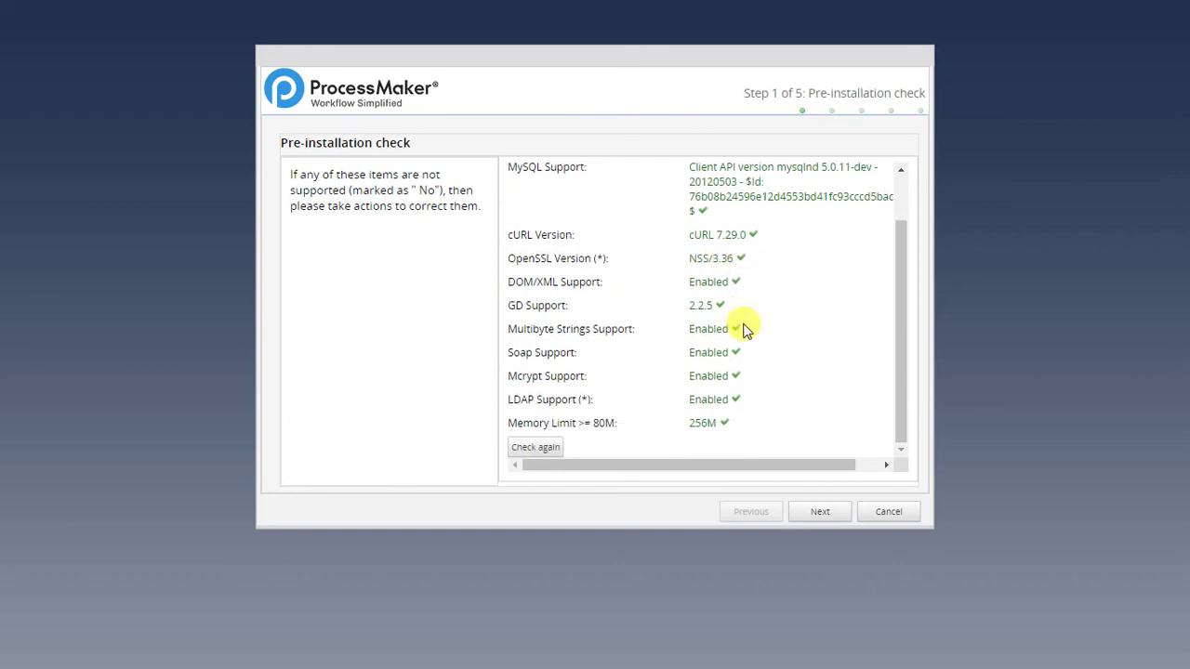
{"action": "scroll", "coordinate": [713, 265], "scroll_direction": "up", "scroll_amount": 2}
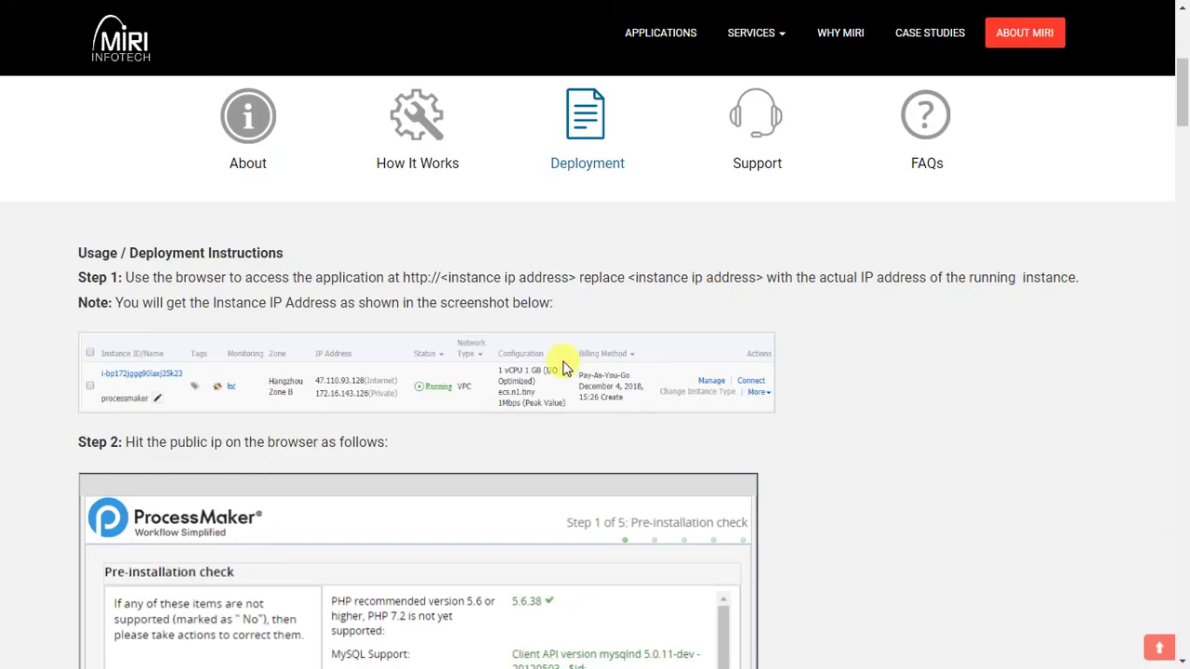
{"action": "scroll", "coordinate": [563, 368], "scroll_direction": "down", "scroll_amount": 3}
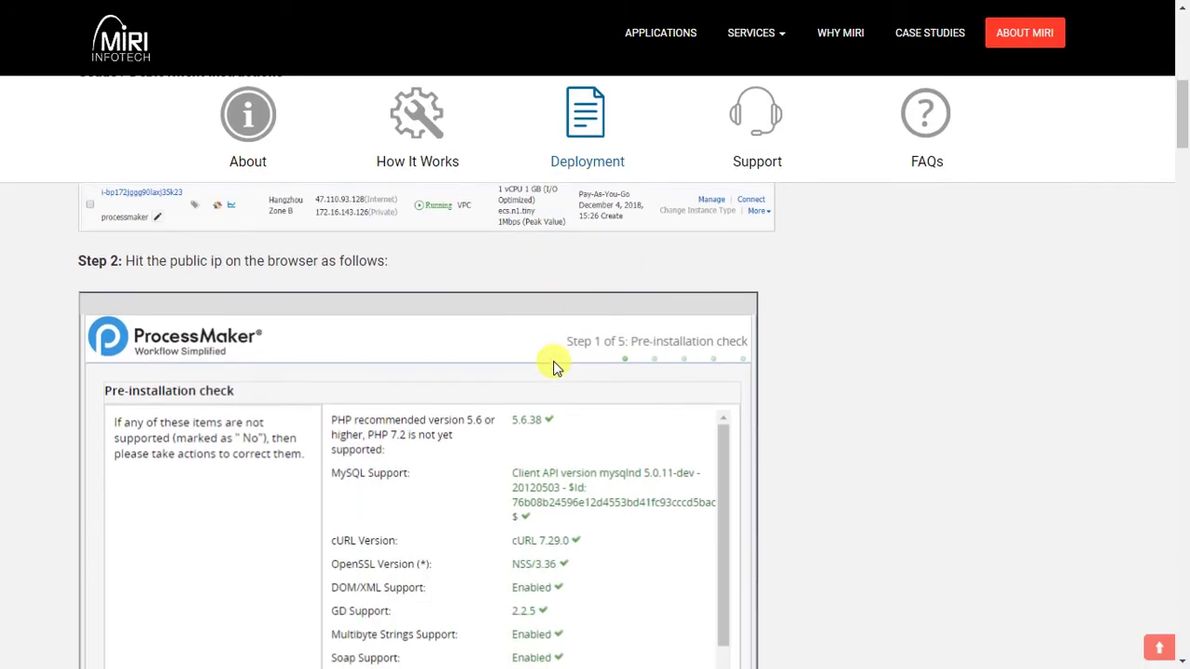
{"action": "scroll", "coordinate": [525, 470], "scroll_direction": "down", "scroll_amount": 2}
{"action": "scroll", "coordinate": [524, 473], "scroll_direction": "down", "scroll_amount": 1}
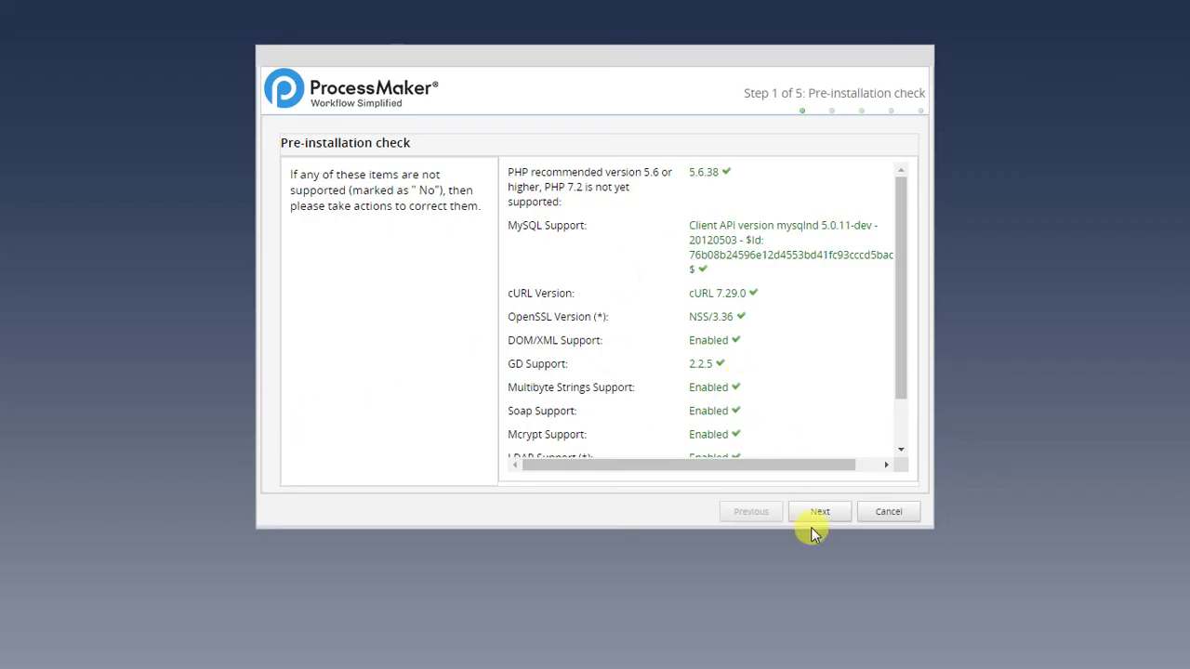
{"action": "left_click", "coordinate": [817, 512]}
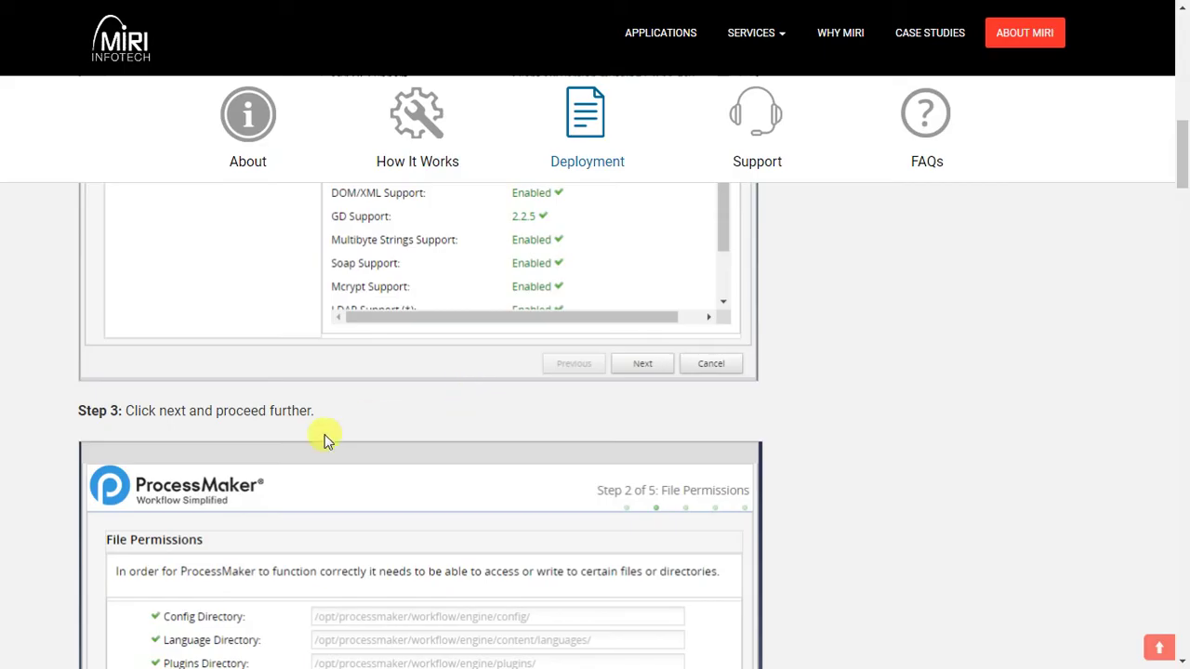
Follow Step 3 of the instructions past File Permissions, agree to the ProcessMaker Open Source License, and continue to the database configuration.
{"action": "scroll", "coordinate": [325, 433], "scroll_direction": "down", "scroll_amount": 3}
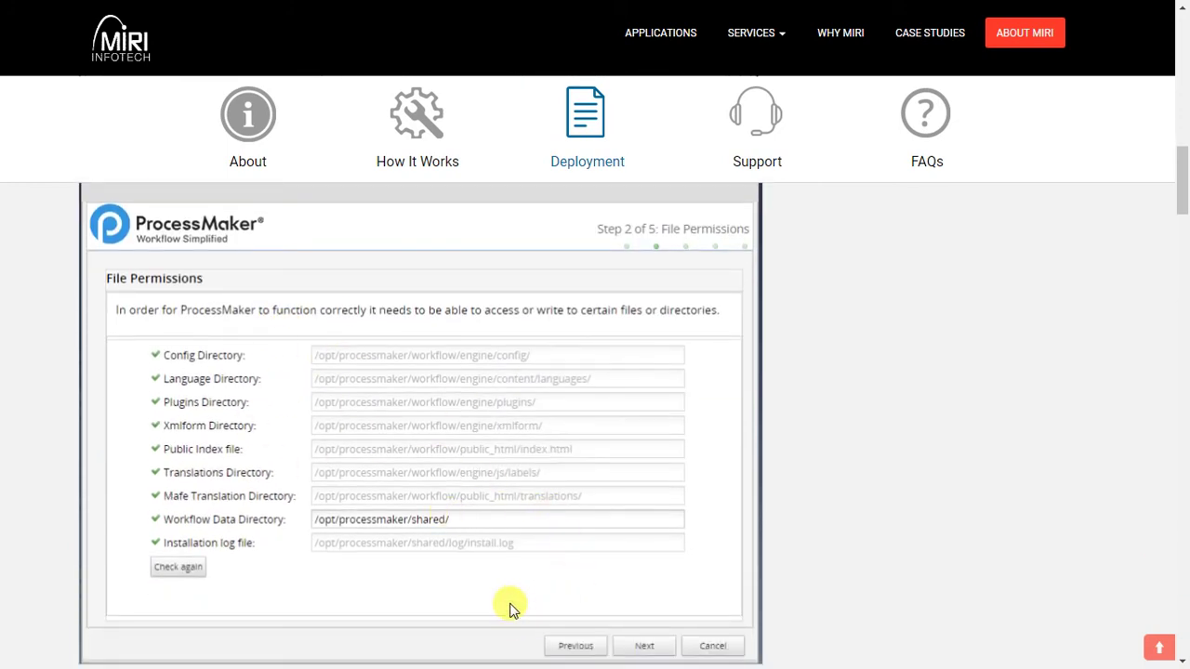
{"action": "scroll", "coordinate": [504, 606], "scroll_direction": "down", "scroll_amount": 1}
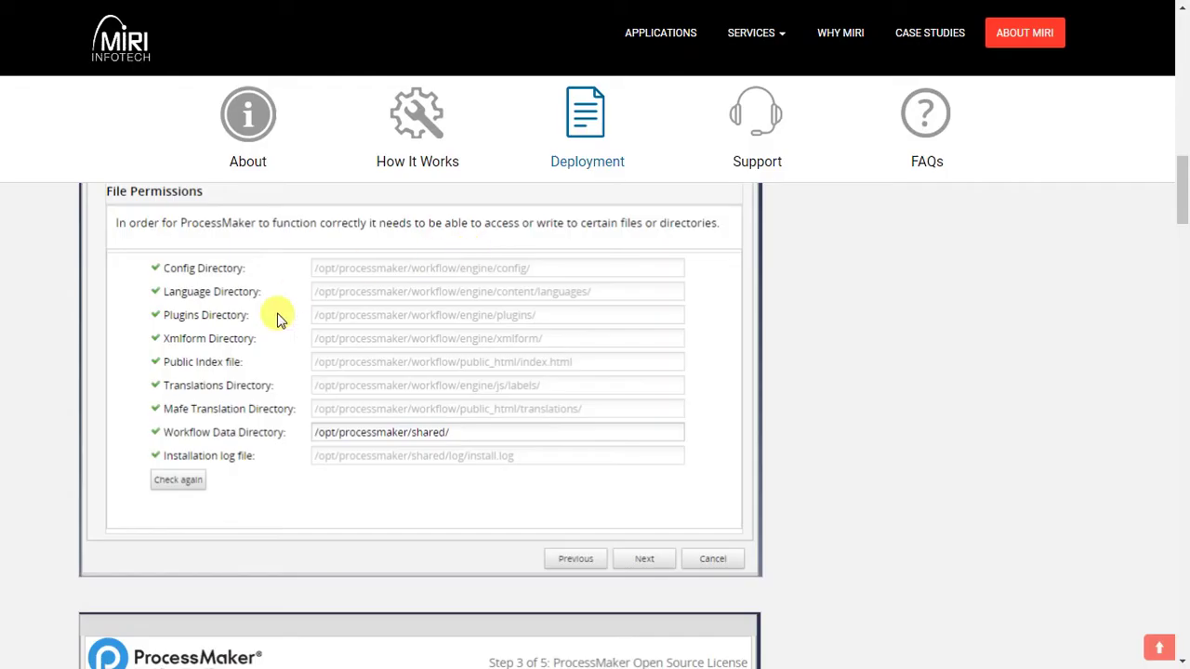
{"action": "scroll", "coordinate": [279, 353], "scroll_direction": "down", "scroll_amount": 8}
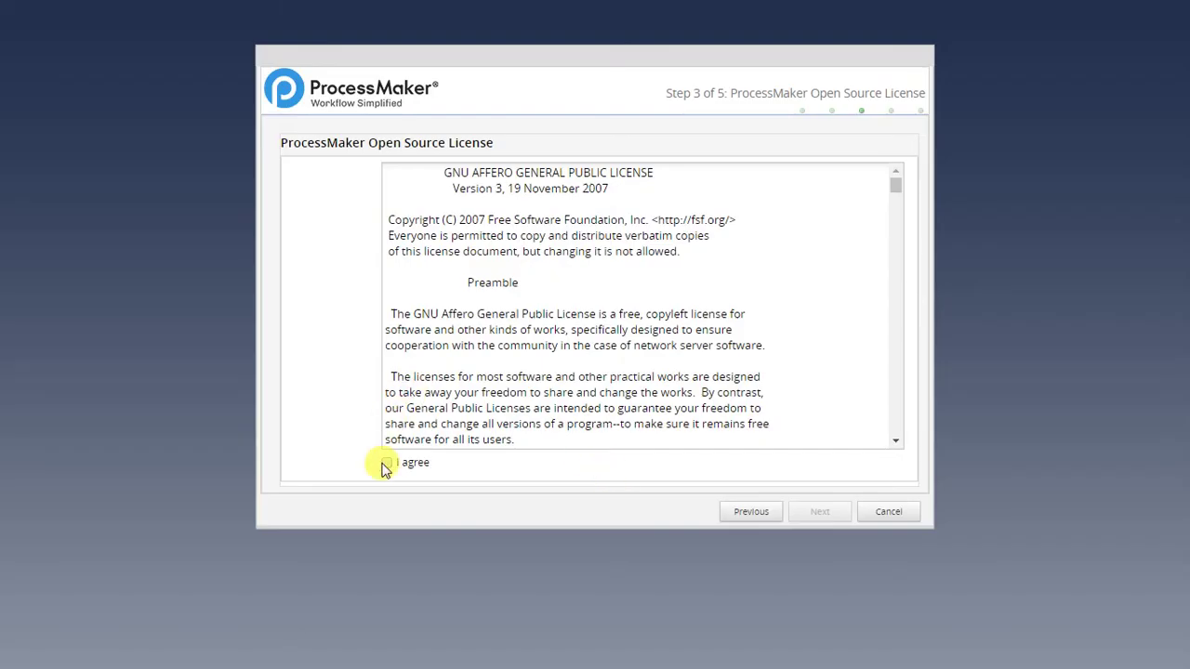
{"action": "left_click", "coordinate": [383, 462]}
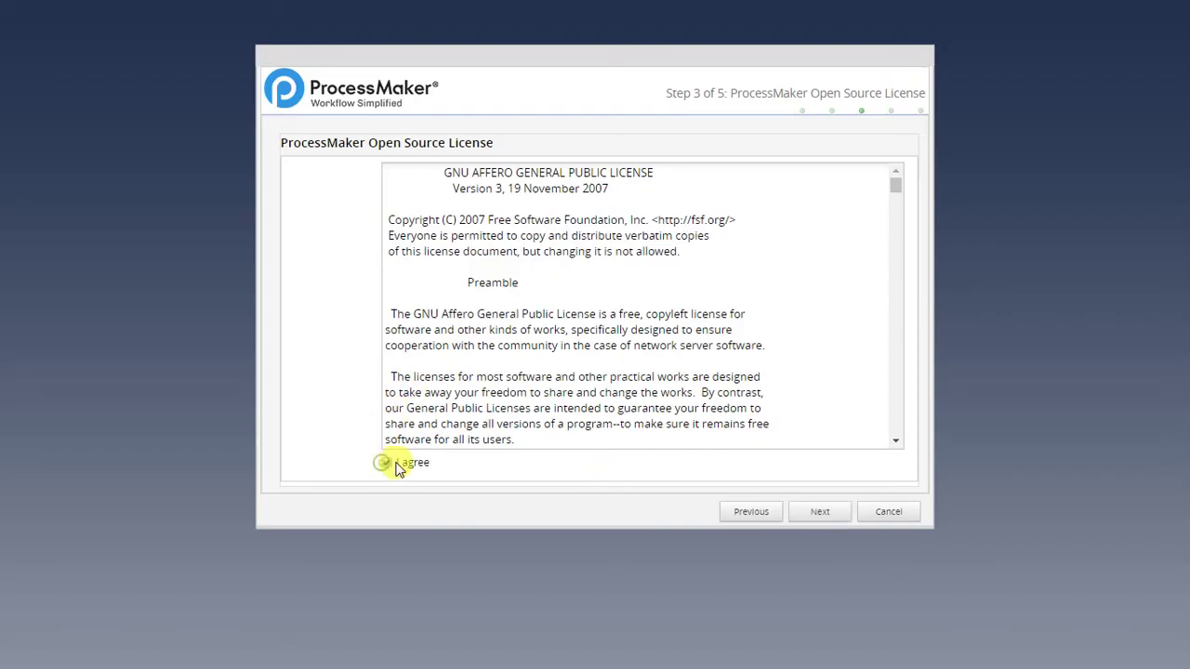
{"action": "left_click", "coordinate": [815, 511]}
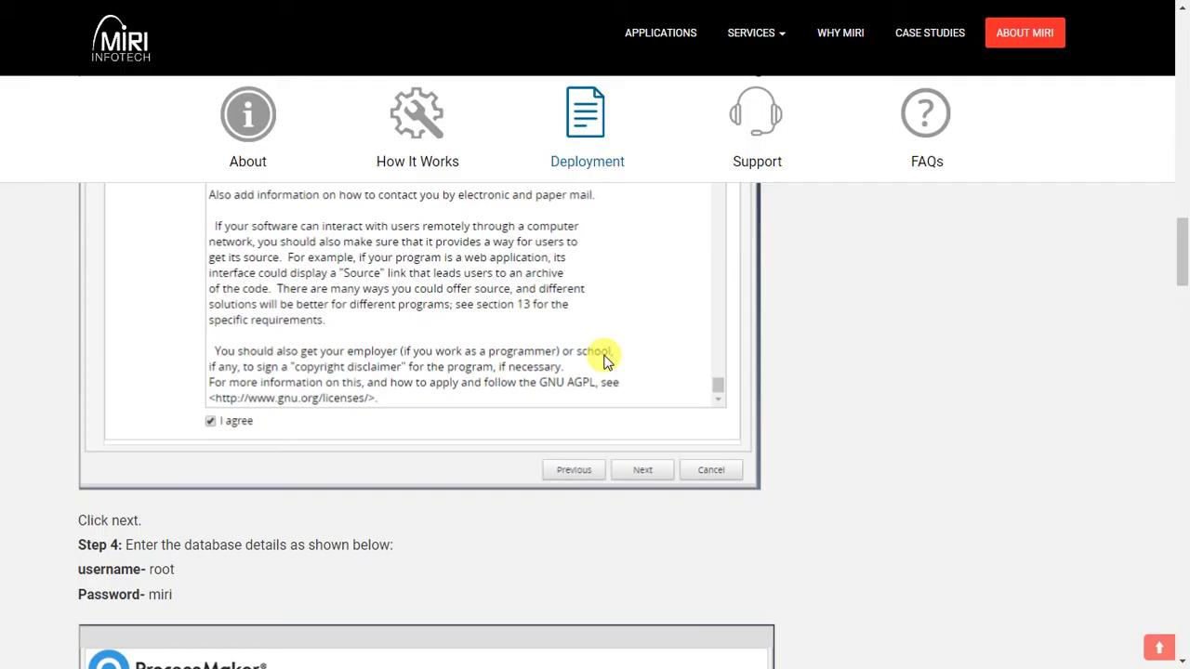
Enter the MySQL root password given in Step 4 of the instructions, test the database connection, and continue to the workspace configuration.
{"action": "scroll", "coordinate": [406, 391], "scroll_direction": "down", "scroll_amount": 4}
{"action": "scroll", "coordinate": [386, 370], "scroll_direction": "up", "scroll_amount": 1}
{"action": "left_click_drag", "start_coordinate": [73, 283], "coordinate": [206, 345]}
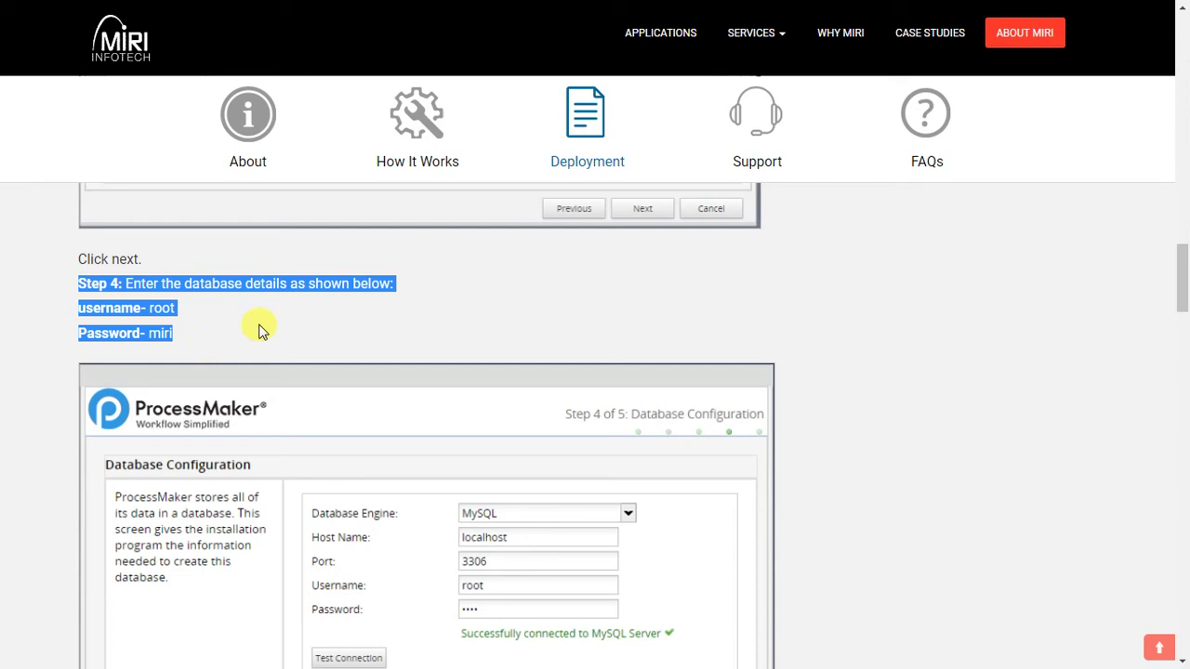
{"action": "left_click", "coordinate": [204, 332]}
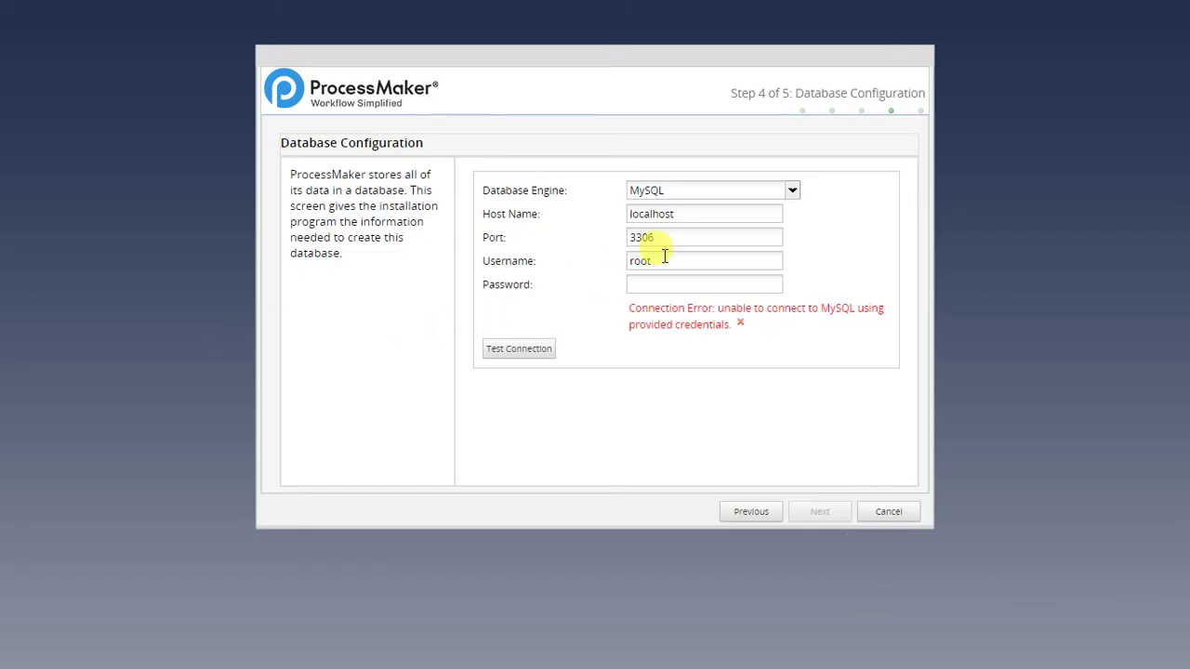
{"action": "left_click", "coordinate": [669, 284]}
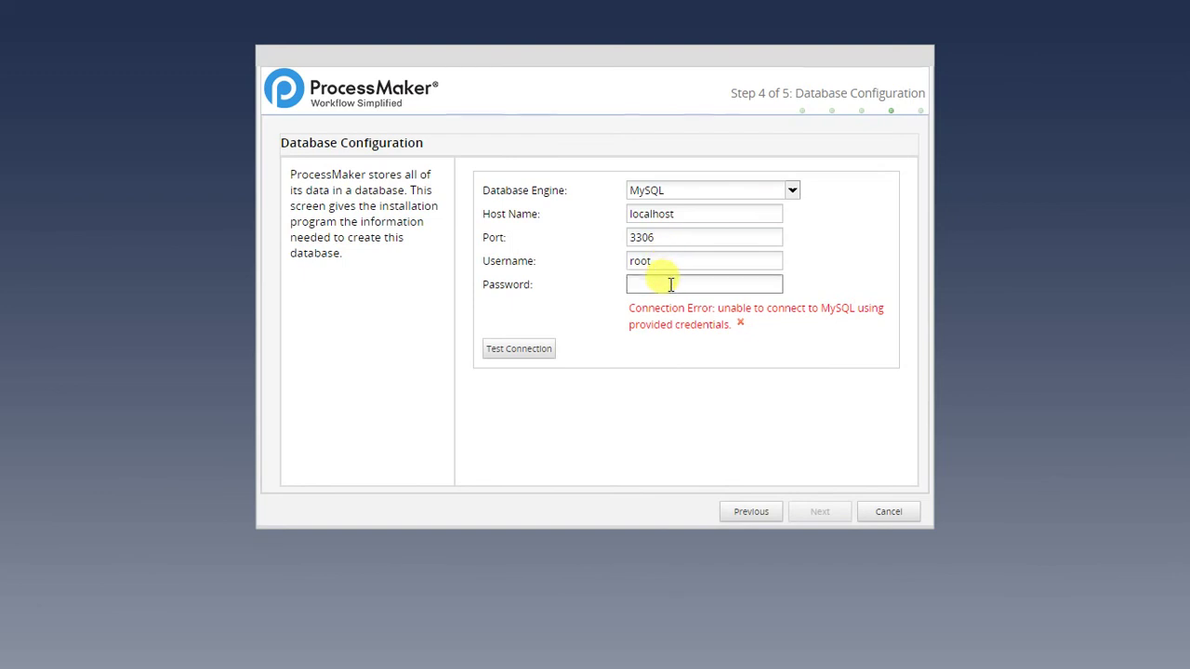
{"action": "left_click", "coordinate": [517, 350]}
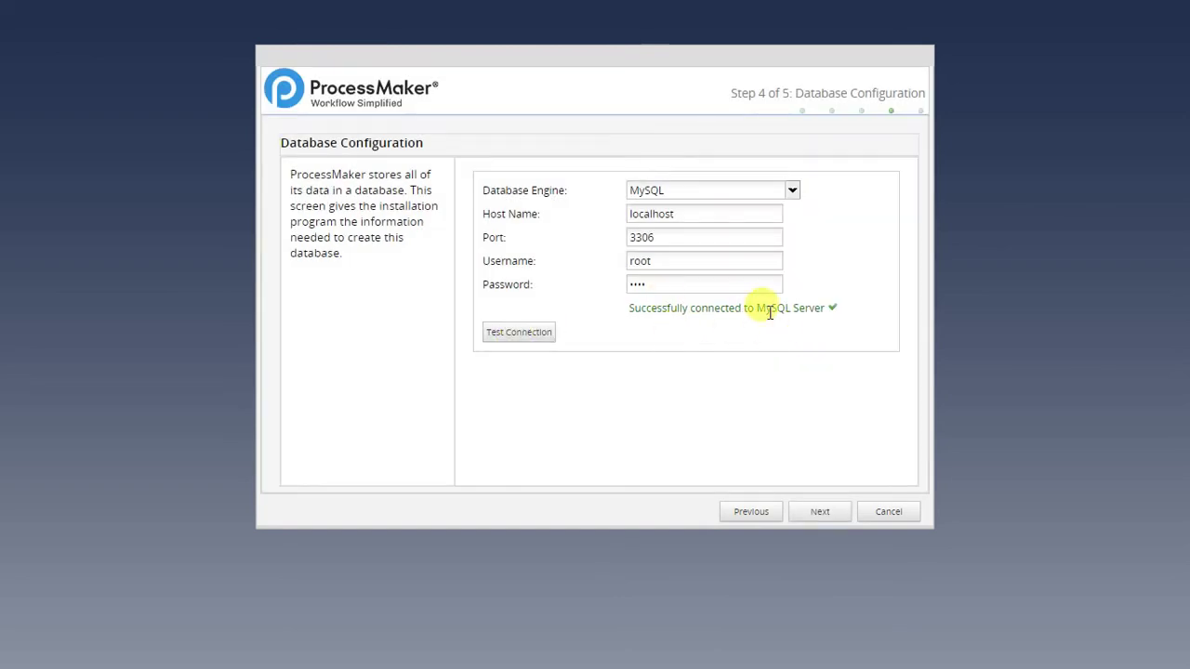
{"action": "left_click", "coordinate": [805, 516]}
{"action": "left_click", "coordinate": [1133, 131]}
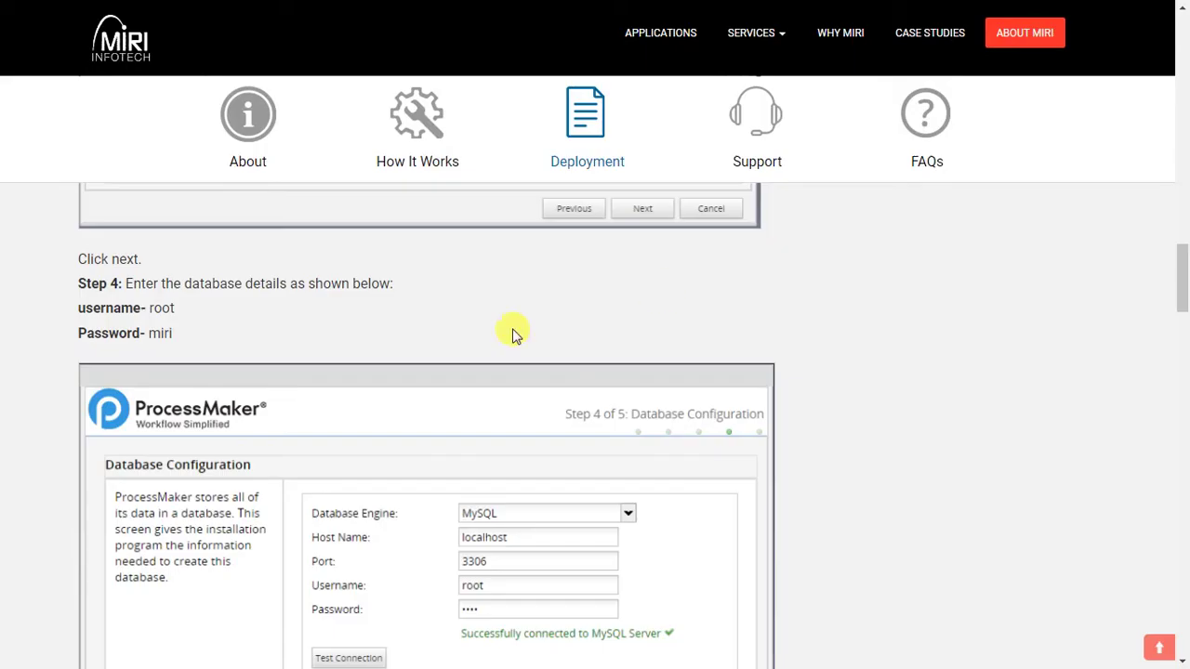
Read Step 5 of the instructions, and enter and confirm the admin password for the workflow workspace.
{"action": "scroll", "coordinate": [338, 412], "scroll_direction": "down", "scroll_amount": 6}
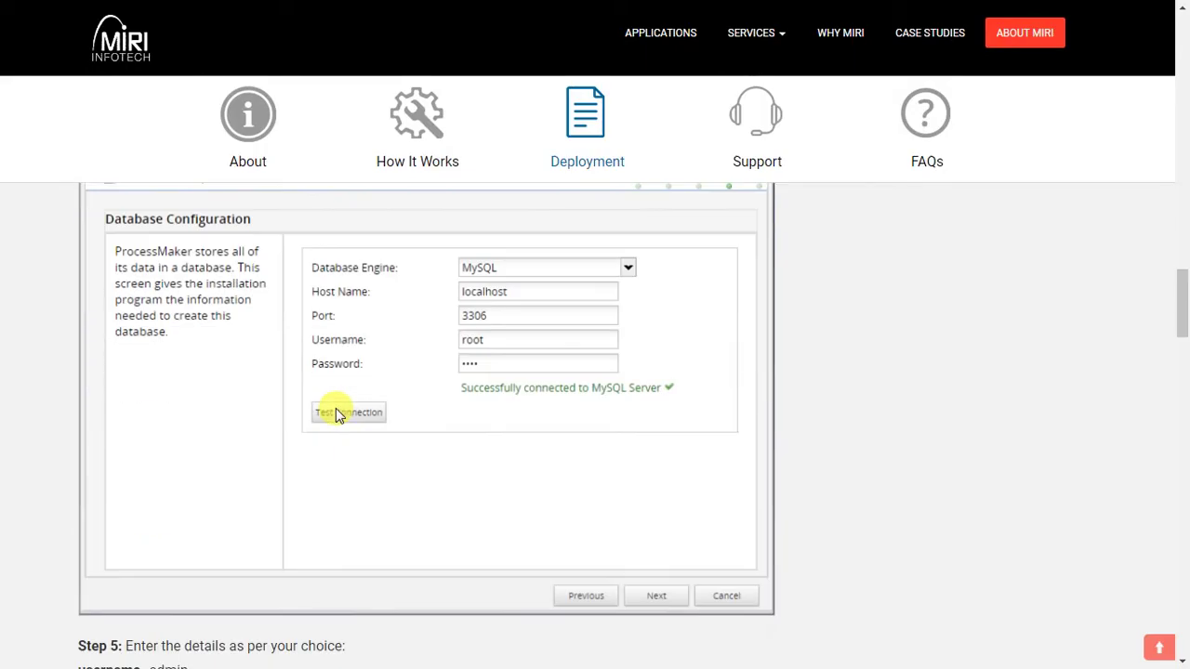
{"action": "left_click_drag", "start_coordinate": [74, 376], "coordinate": [194, 430]}
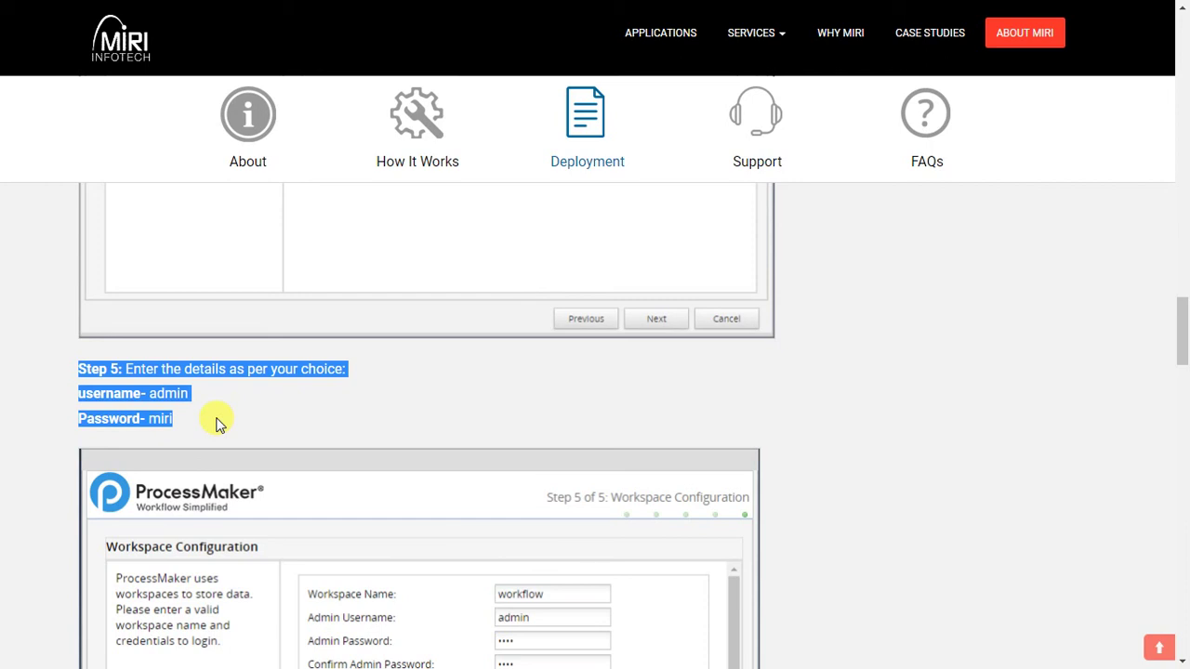
{"action": "left_click", "coordinate": [220, 423]}
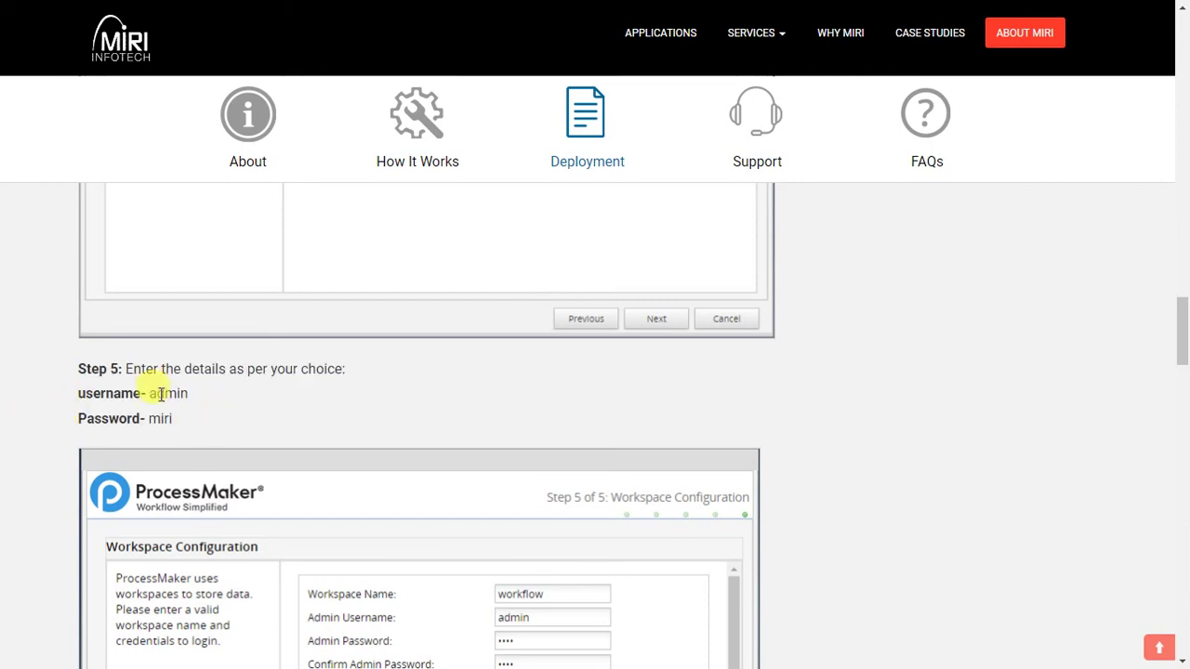
{"action": "scroll", "coordinate": [247, 425], "scroll_direction": "down", "scroll_amount": 2}
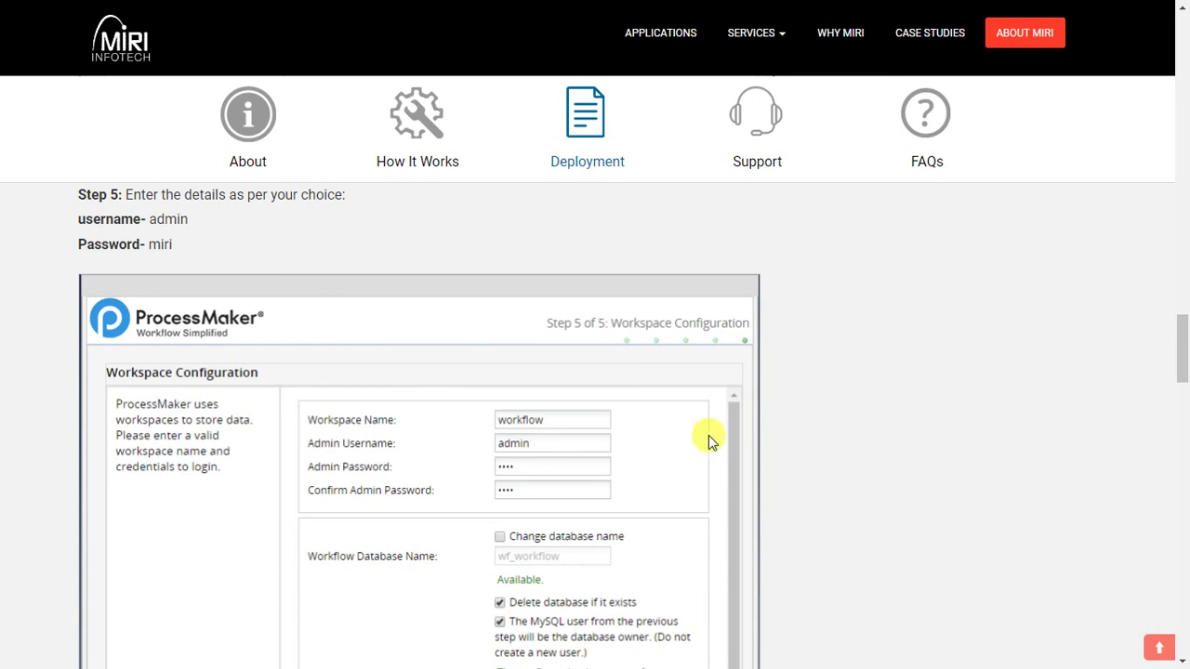
{"action": "scroll", "coordinate": [638, 441], "scroll_direction": "down", "scroll_amount": 2}
{"action": "left_click", "coordinate": [499, 428]}
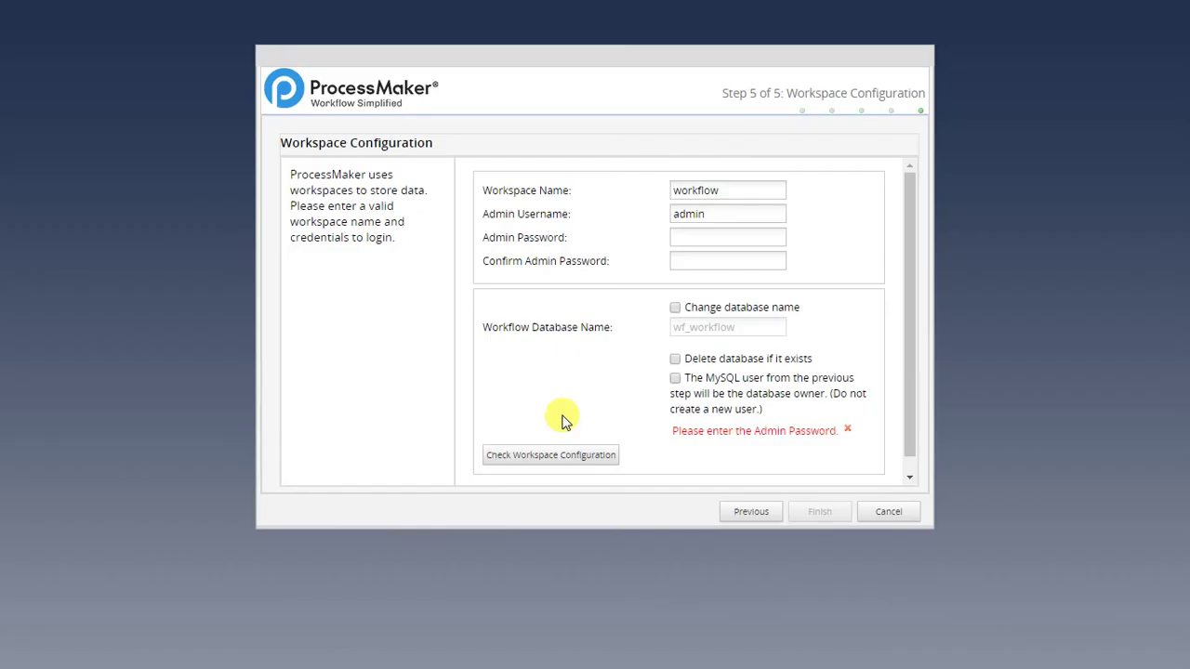
{"action": "left_click", "coordinate": [684, 236]}
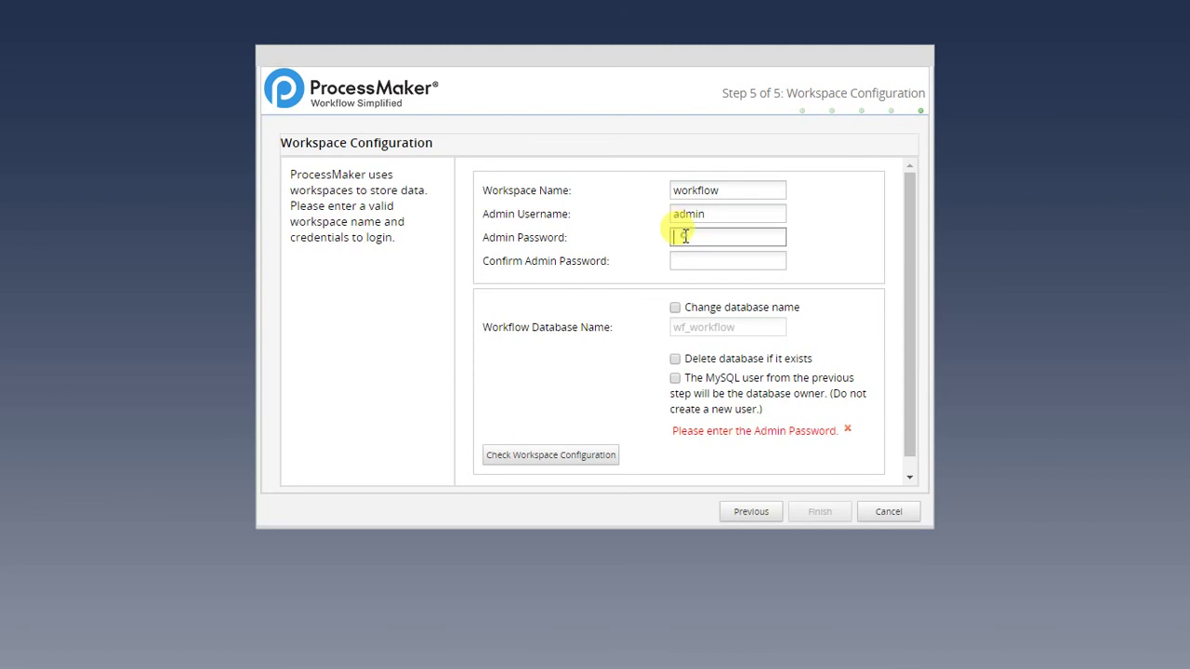
{"action": "left_click", "coordinate": [712, 260]}
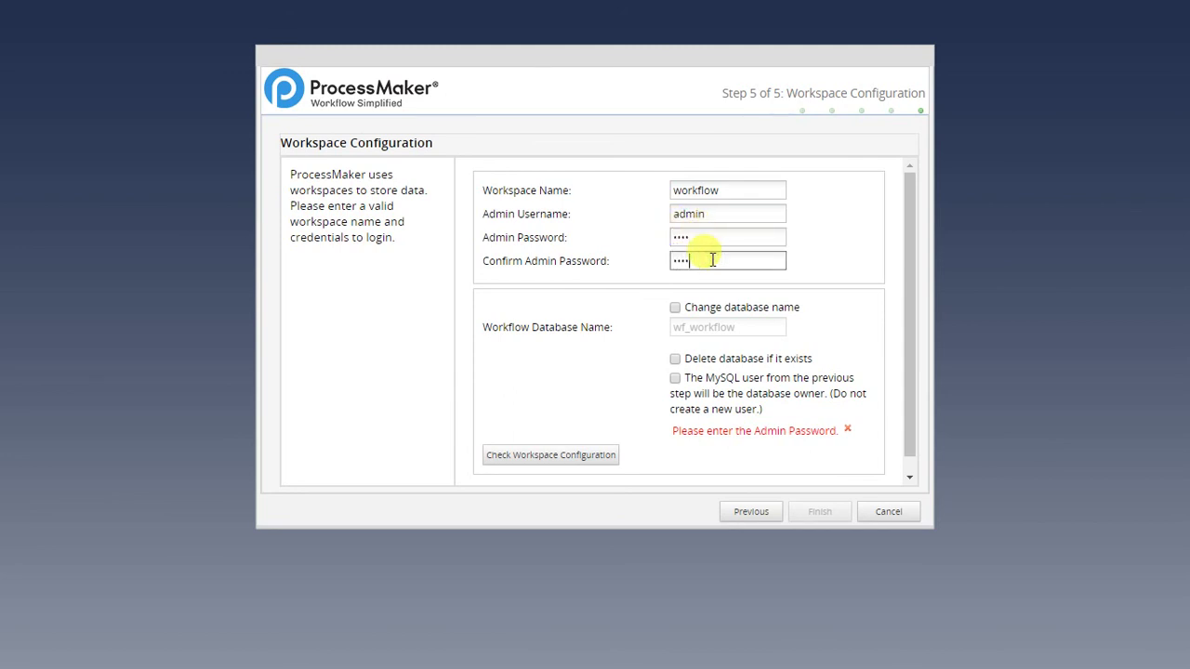
Enable deleting an existing database and using the previous MySQL user as owner, check the workspace configuration, and finish the installation.
{"action": "left_click", "coordinate": [674, 378]}
{"action": "left_click", "coordinate": [675, 359]}
{"action": "left_click", "coordinate": [565, 467]}
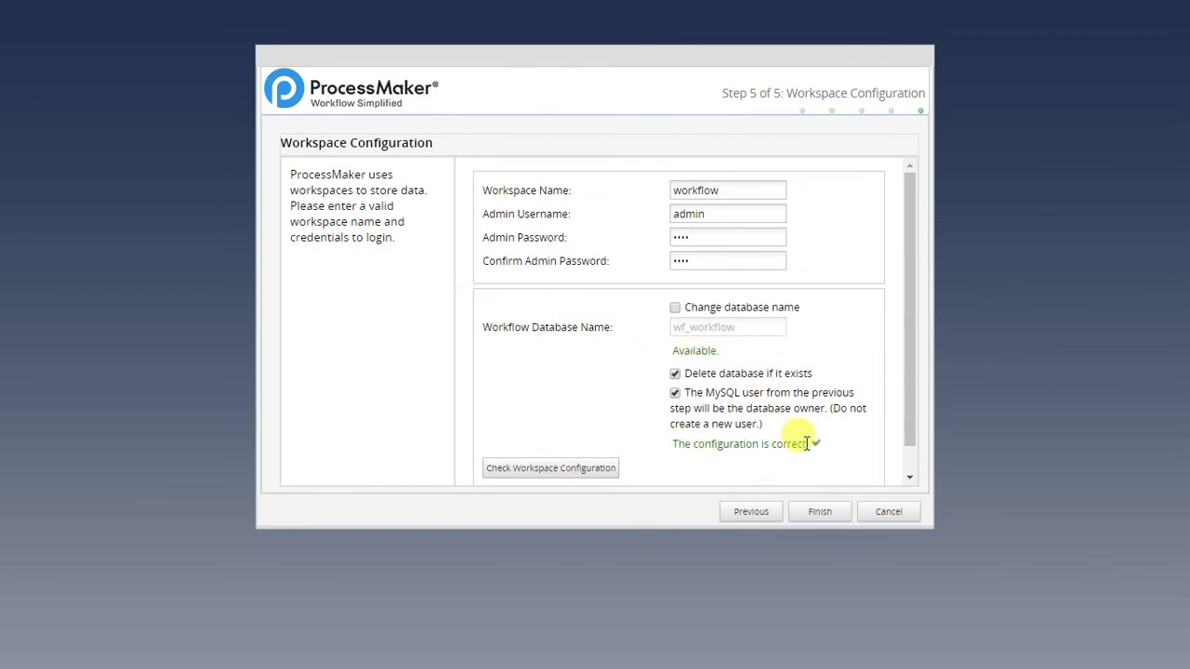
{"action": "left_click", "coordinate": [815, 513]}
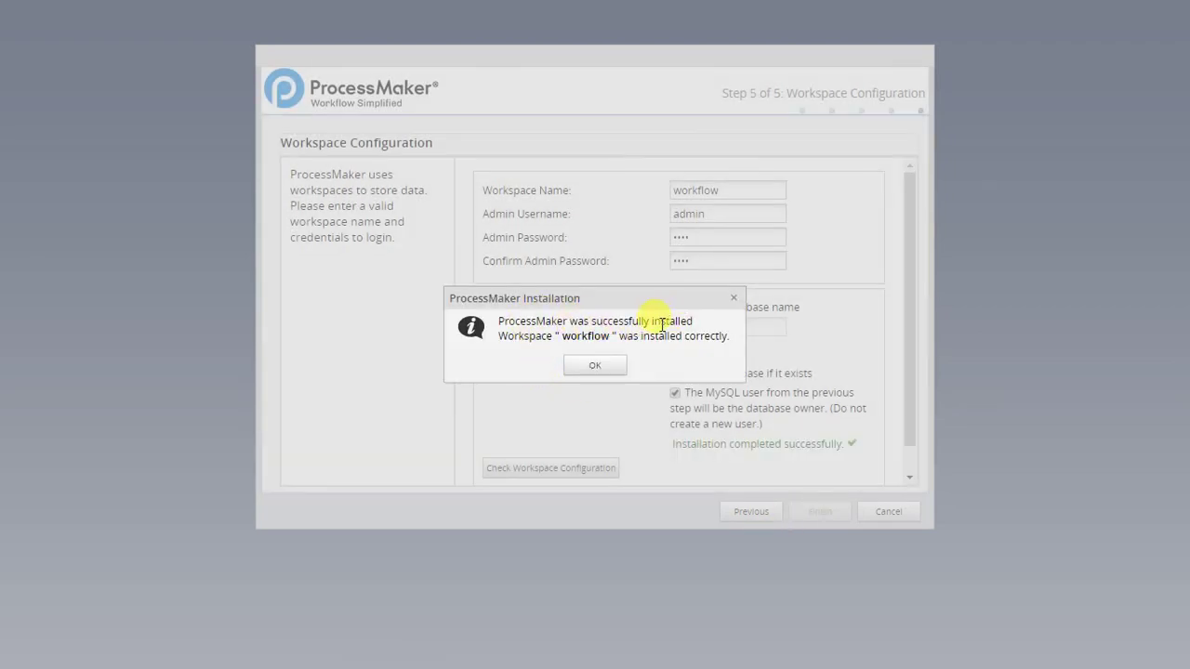
Compare the installation message with the deployment instructions and acknowledge it to open the ProcessMaker login page.
{"action": "left_click", "coordinate": [580, 365]}
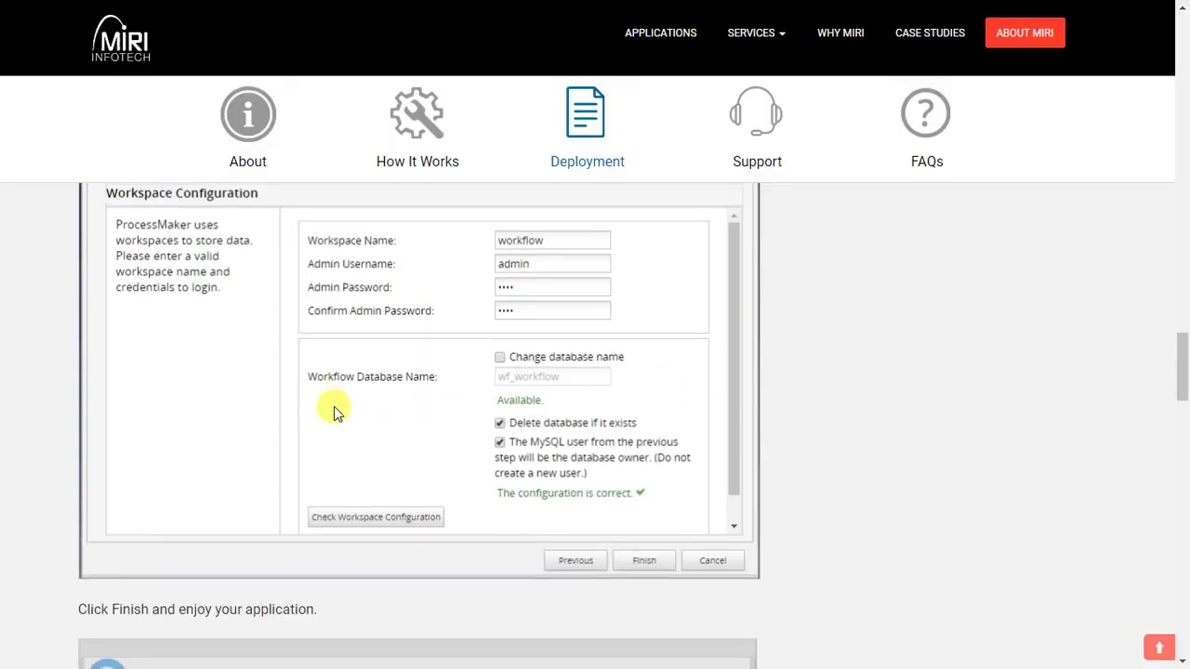
{"action": "scroll", "coordinate": [336, 409], "scroll_direction": "down", "scroll_amount": 4}
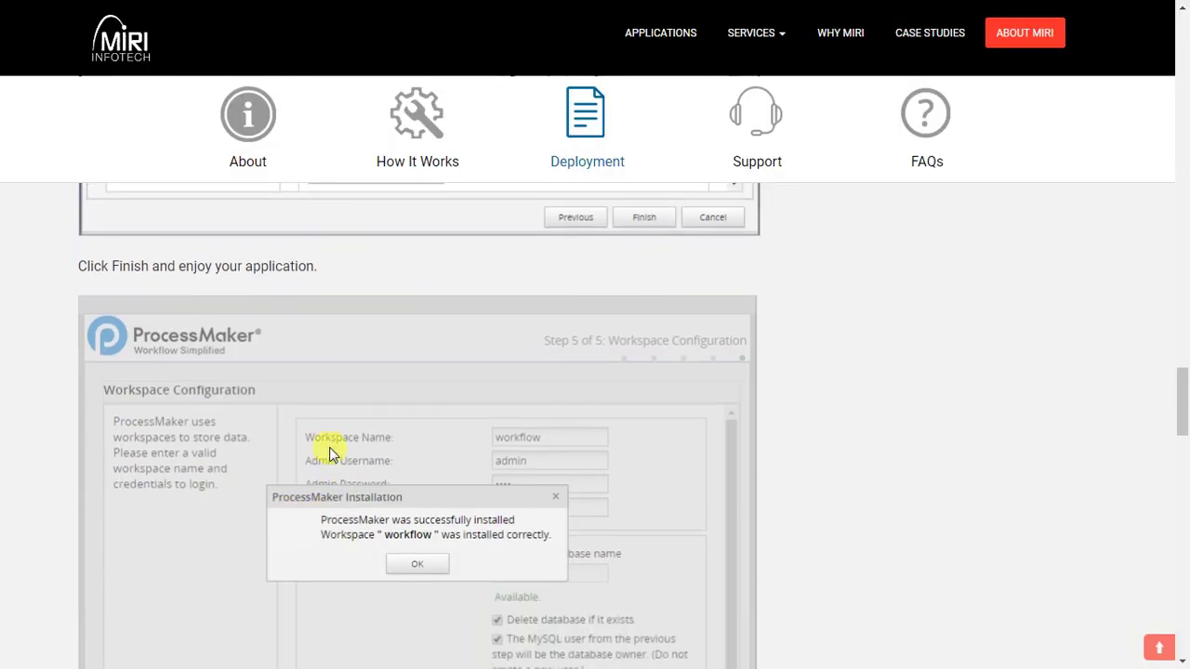
{"action": "scroll", "coordinate": [381, 533], "scroll_direction": "down", "scroll_amount": 5}
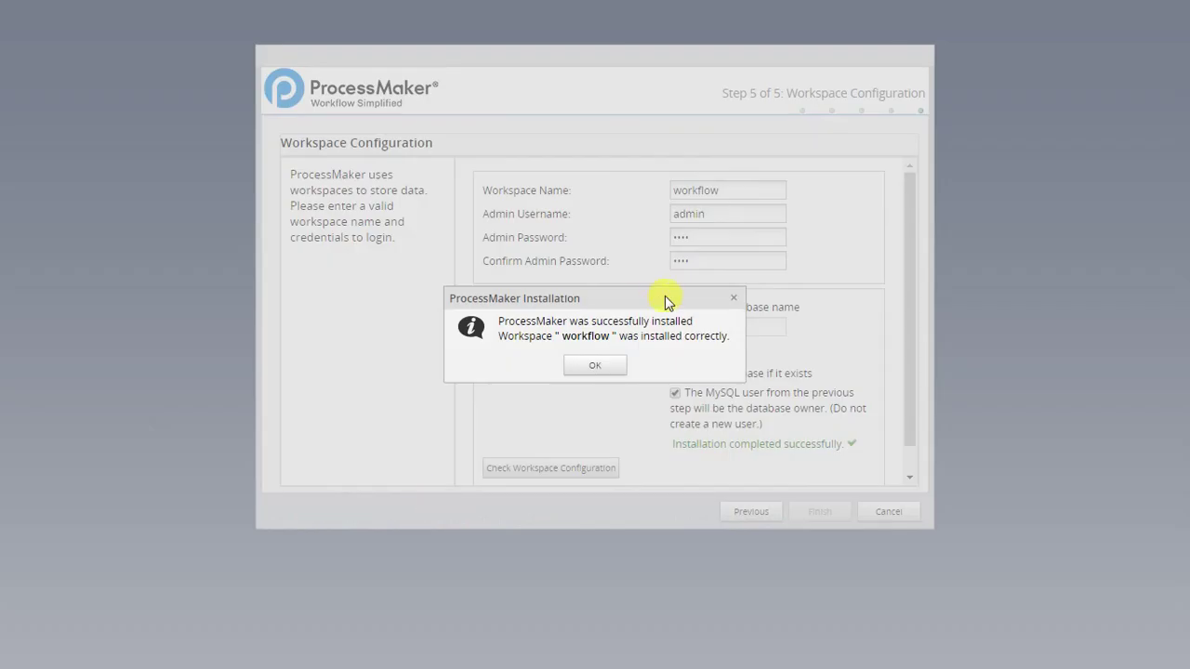
{"action": "left_click", "coordinate": [589, 366]}
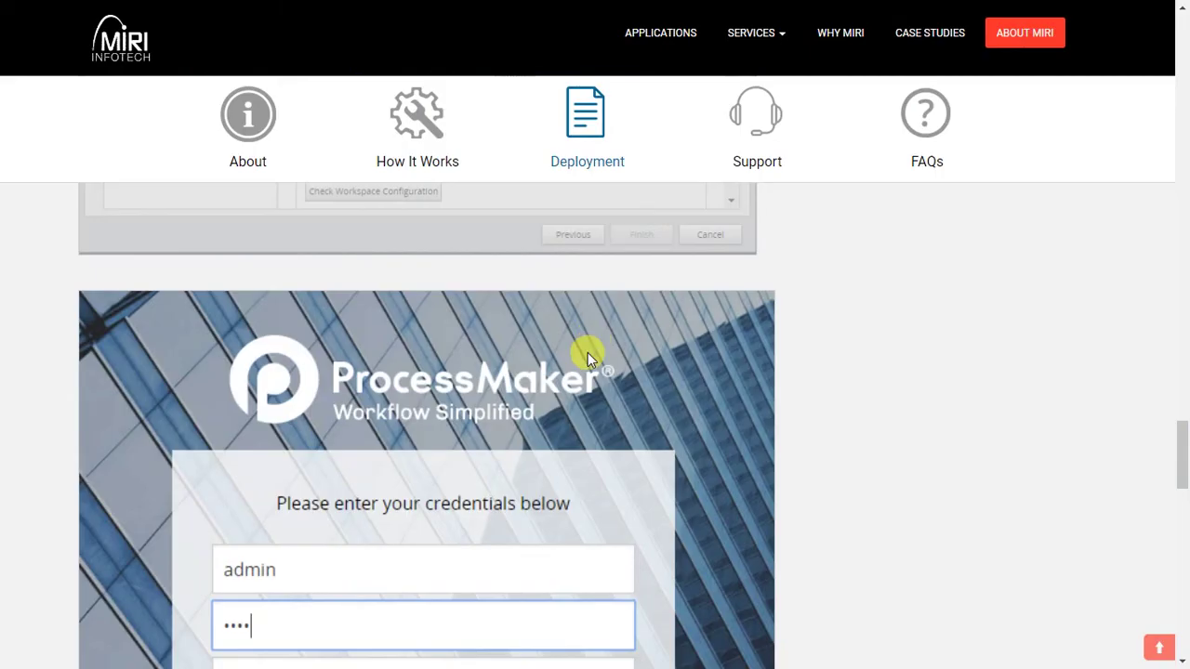
Log in to ProcessMaker as admin with the account password, following the login and Designer screenshots in the instructions.
{"action": "scroll", "coordinate": [406, 269], "scroll_direction": "down", "scroll_amount": 5}
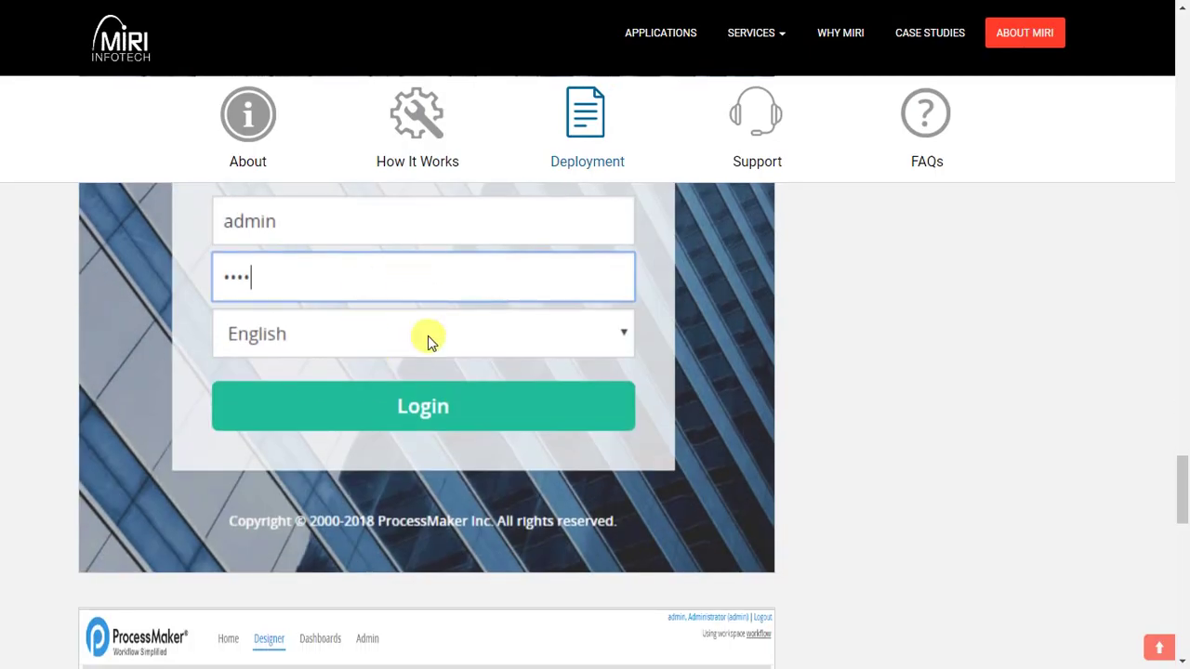
{"action": "scroll", "coordinate": [399, 350], "scroll_direction": "down", "scroll_amount": 1}
{"action": "scroll", "coordinate": [400, 350], "scroll_direction": "down", "scroll_amount": 4}
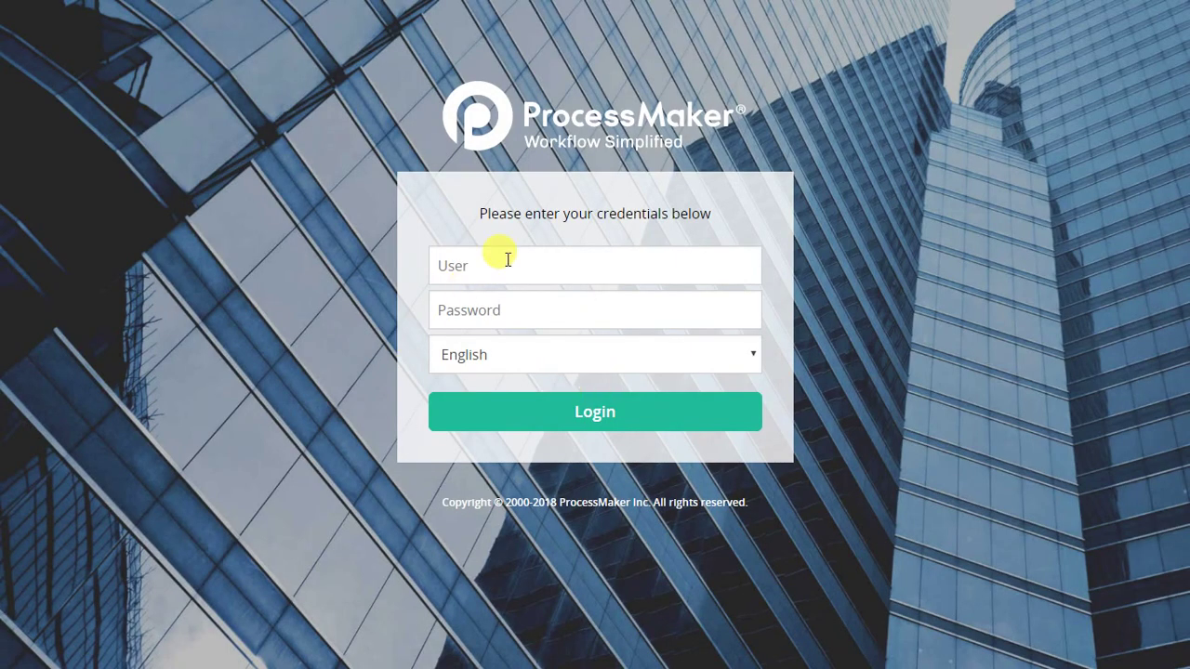
{"action": "left_click", "coordinate": [506, 260]}
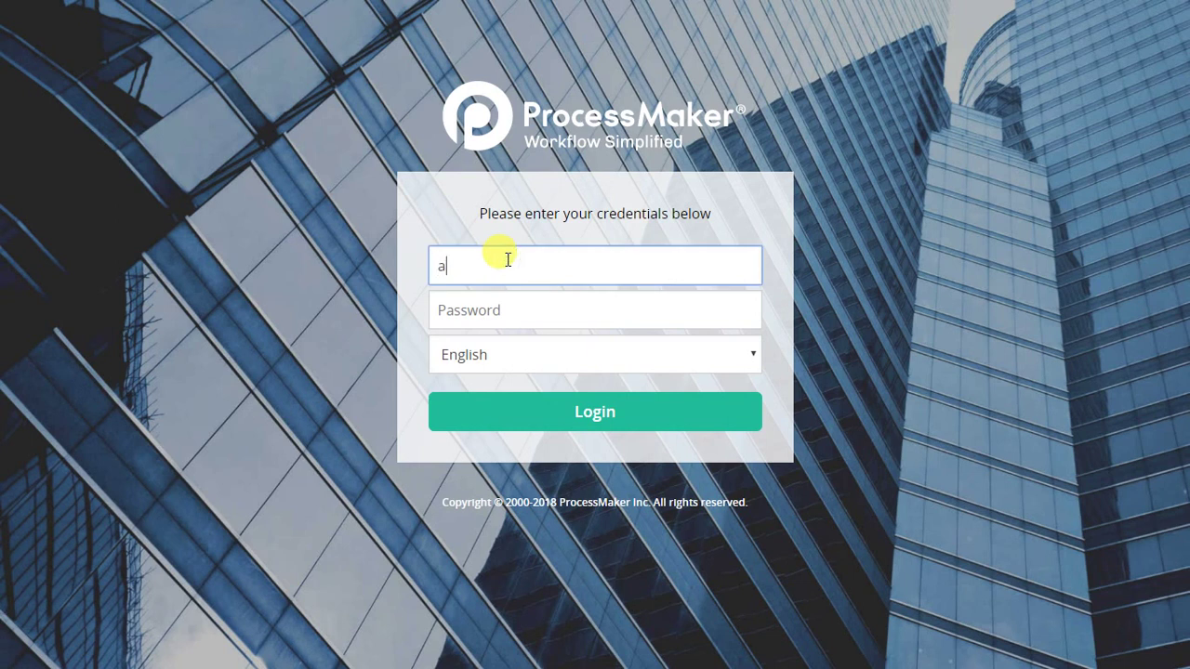
{"action": "key", "text": "Tab"}
{"action": "type", "text": "ad"}
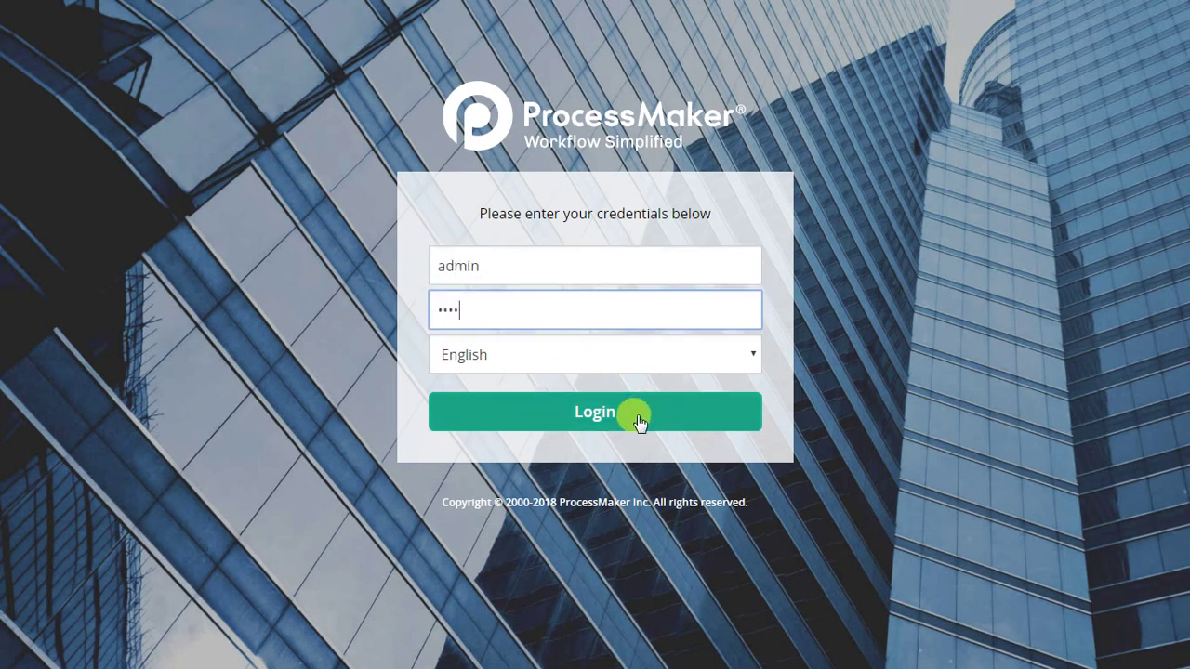
{"action": "left_click", "coordinate": [605, 427]}
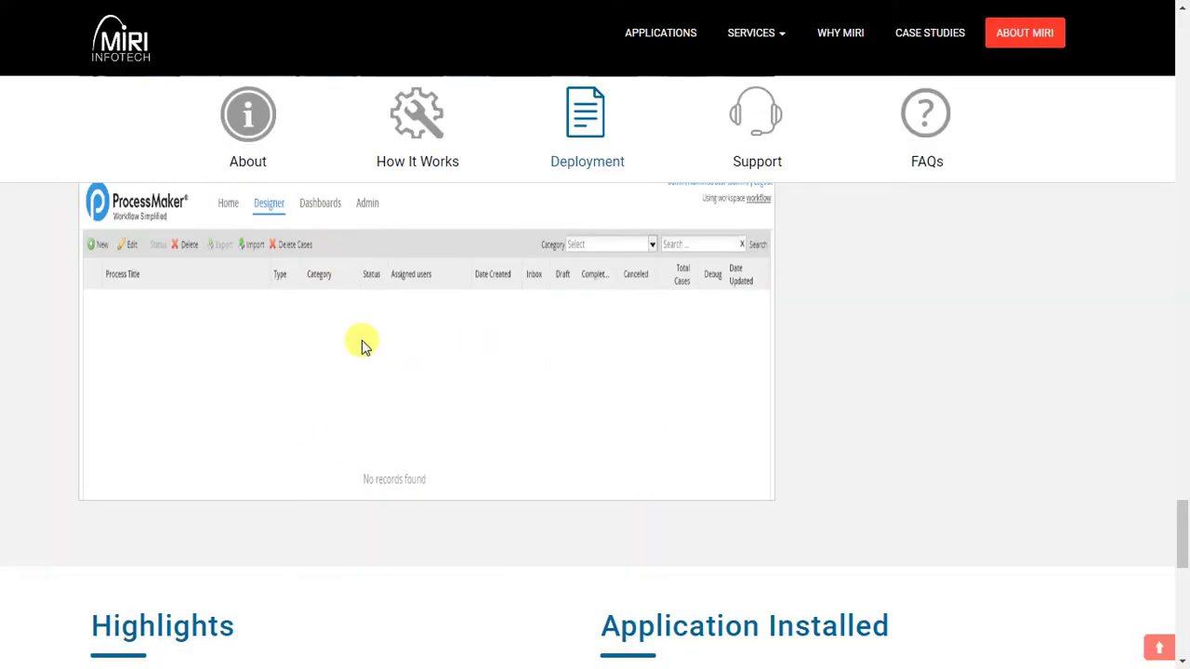
{"action": "scroll", "coordinate": [362, 343], "scroll_direction": "down", "scroll_amount": 1}
{"action": "scroll", "coordinate": [242, 300], "scroll_direction": "up", "scroll_amount": 2}
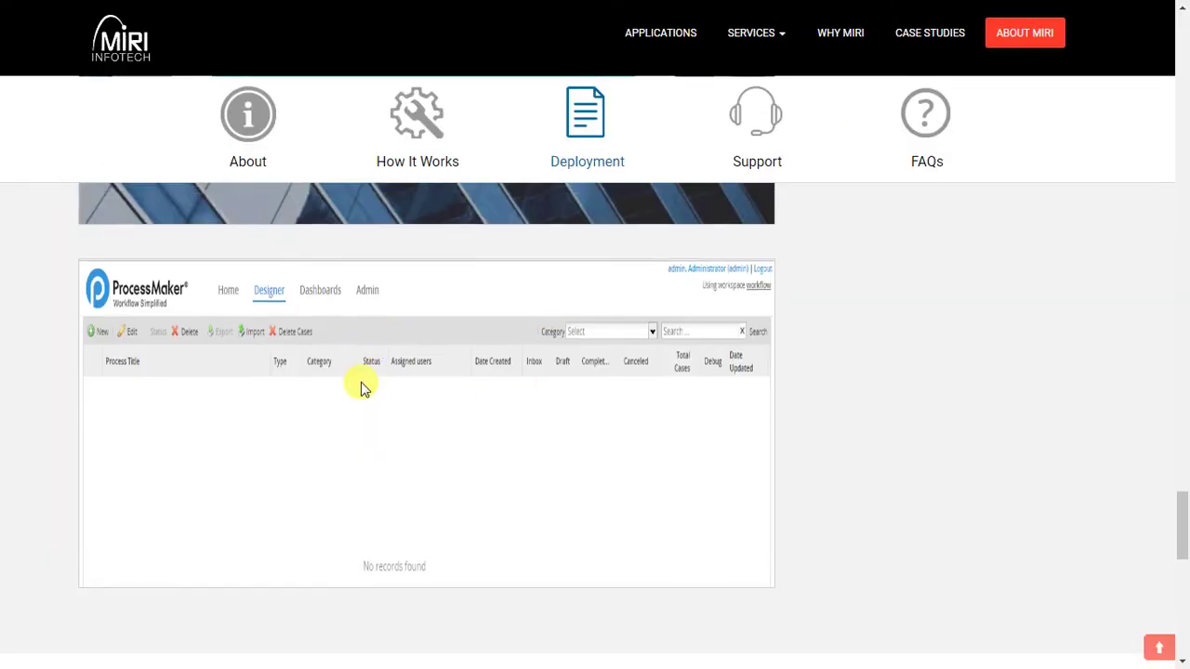